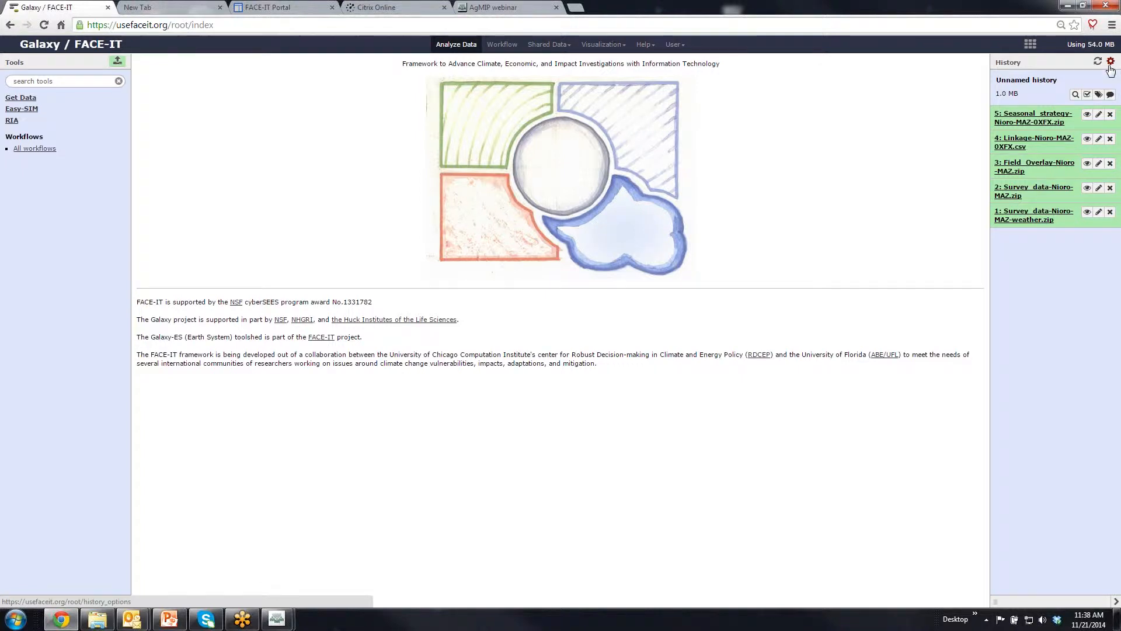
Step: Create a new history and name it "Nioro data"
left_click(1110, 62)
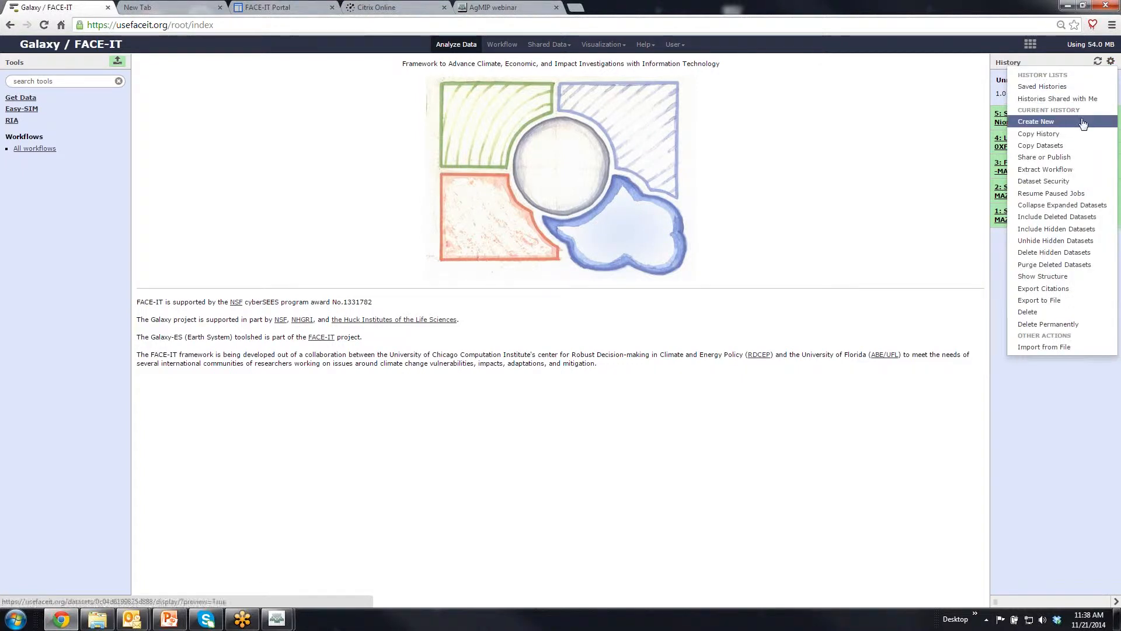
left_click(1084, 120)
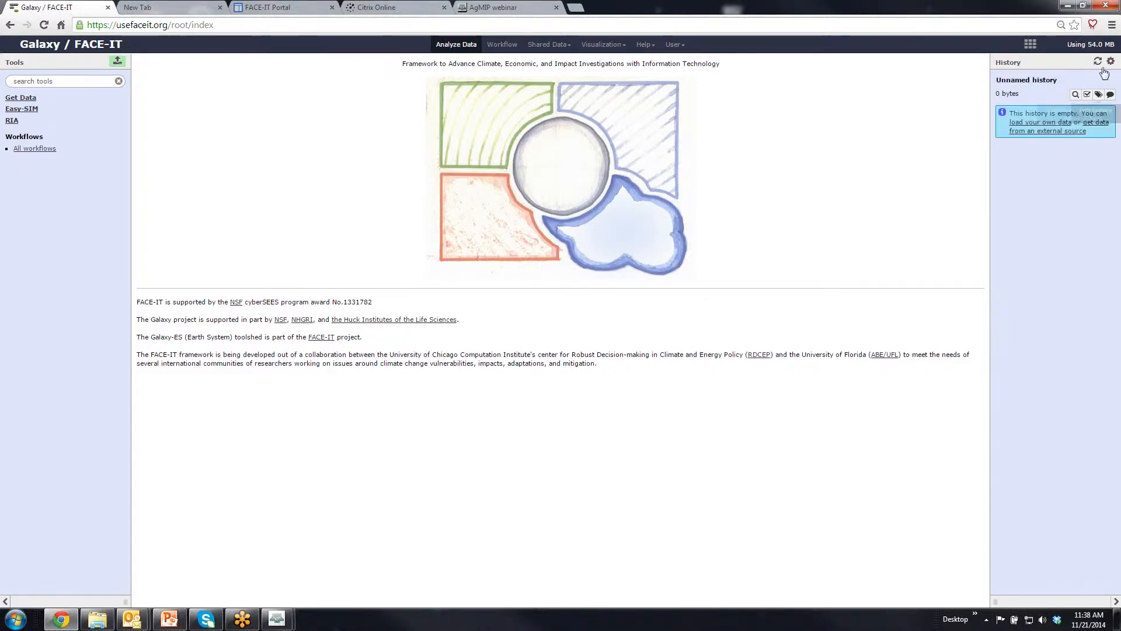
left_click(1045, 79)
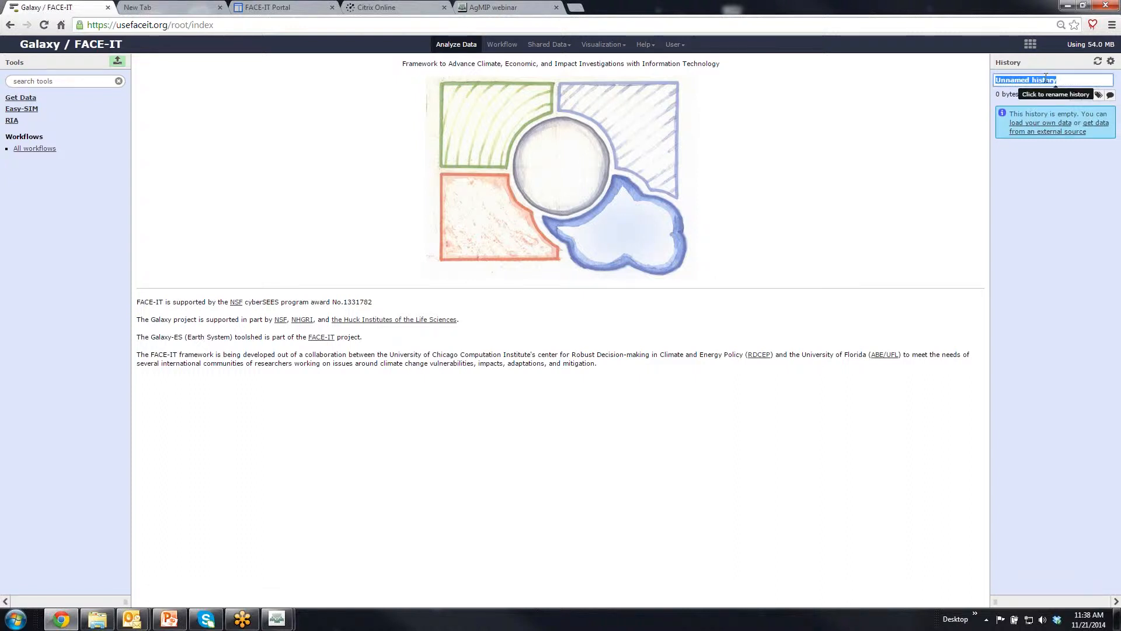
type("Ni")
type("otro")
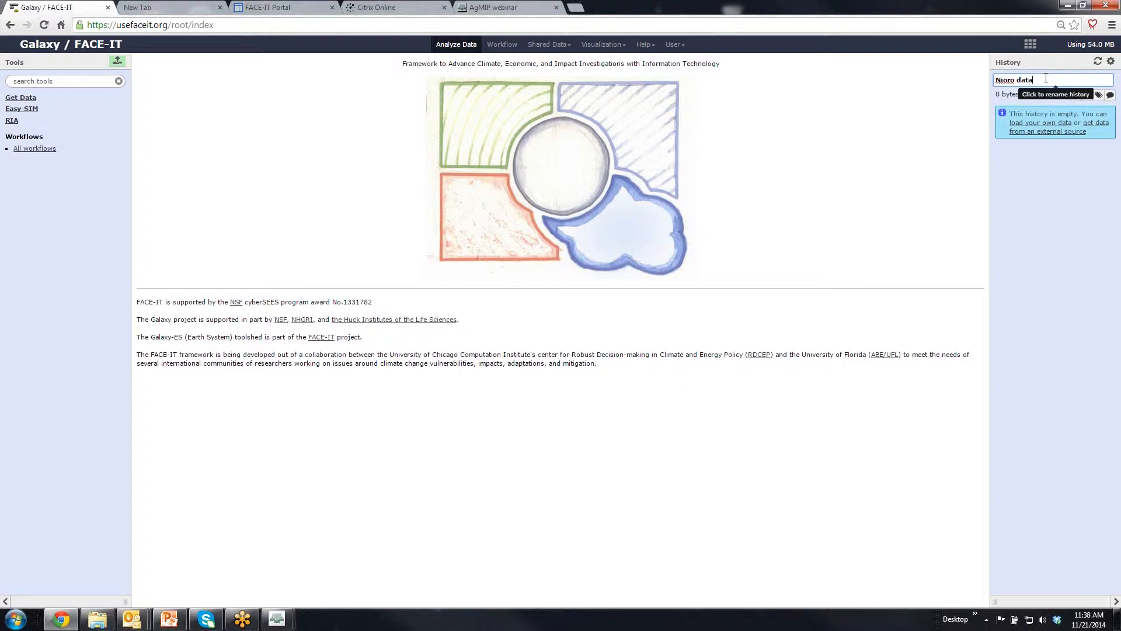
key("Return")
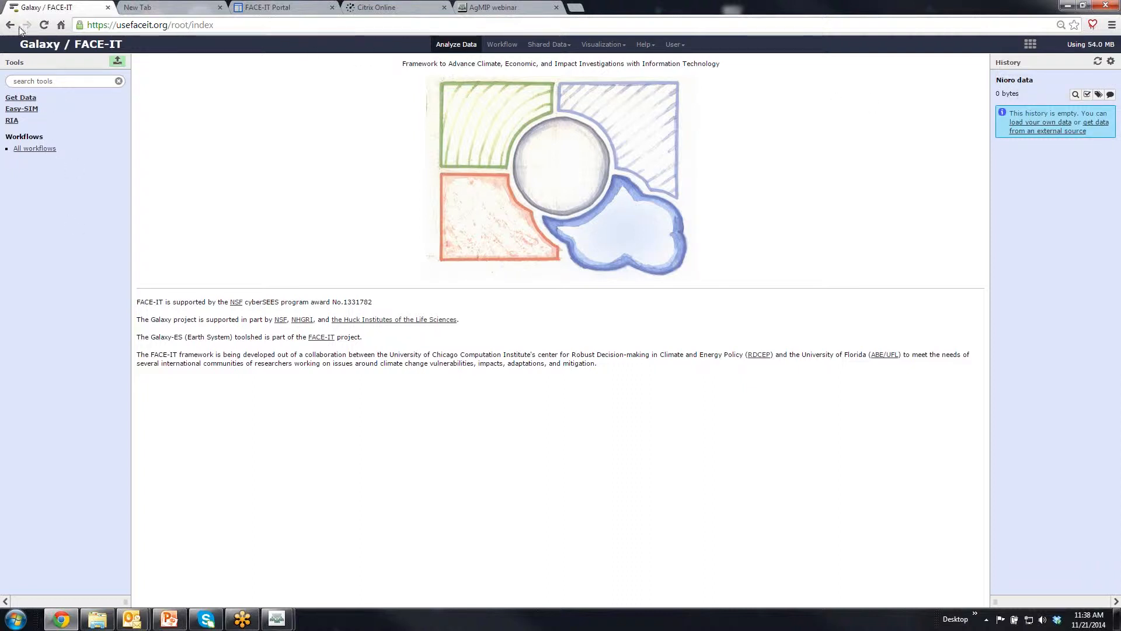
Step: Clear the old upload list and queue Survey_data-Nioro-MAZ.zip, Weather-Nioro-0XFX.zip and Field_Overlay-Nioro-MAZ.zip from the Maize 0-Historical folder
left_click(116, 61)
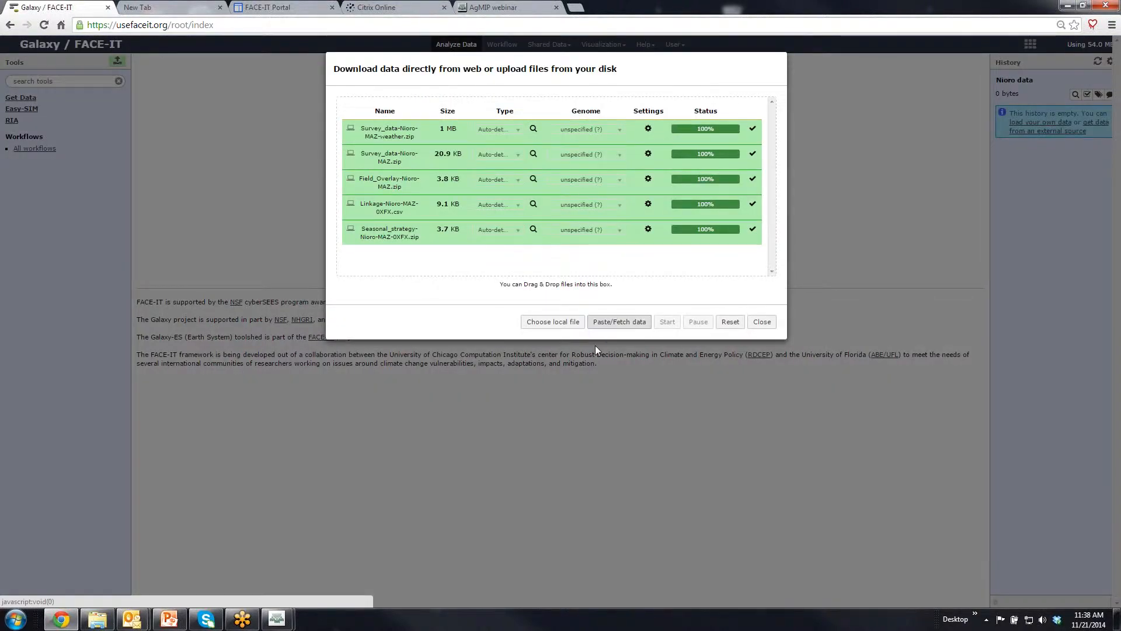
left_click(729, 322)
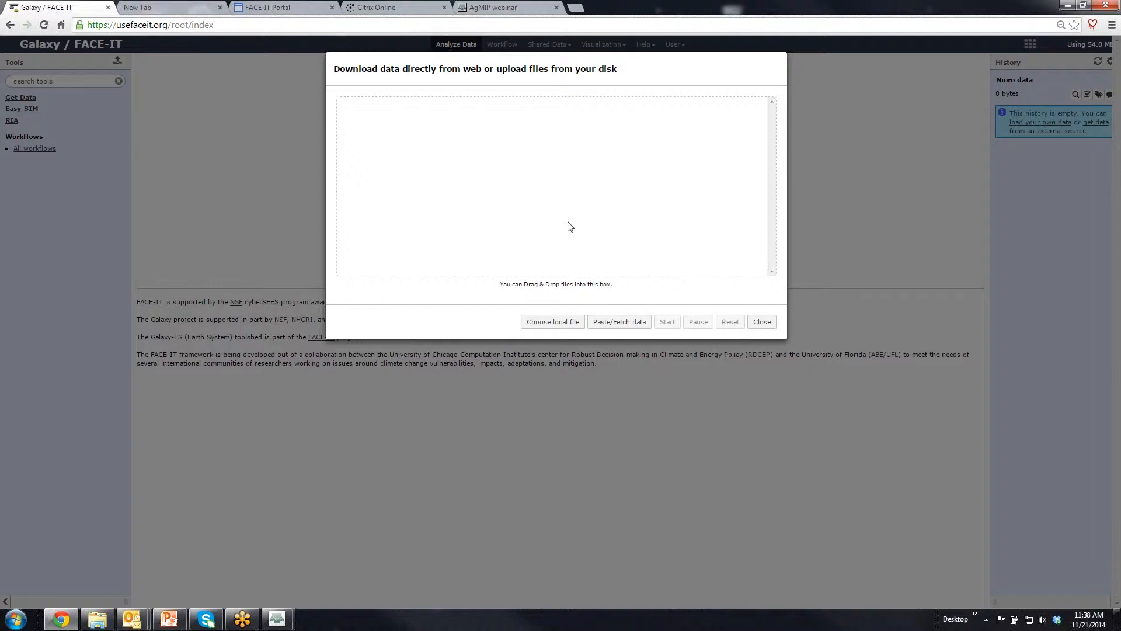
left_click(564, 321)
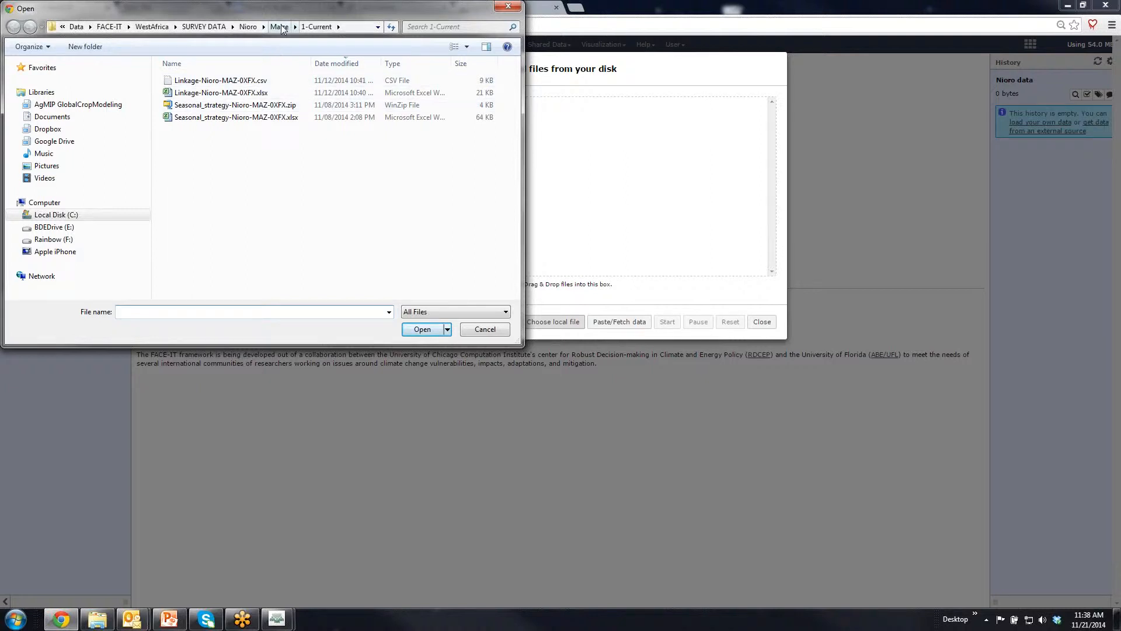
left_click(279, 27)
double_click(237, 85)
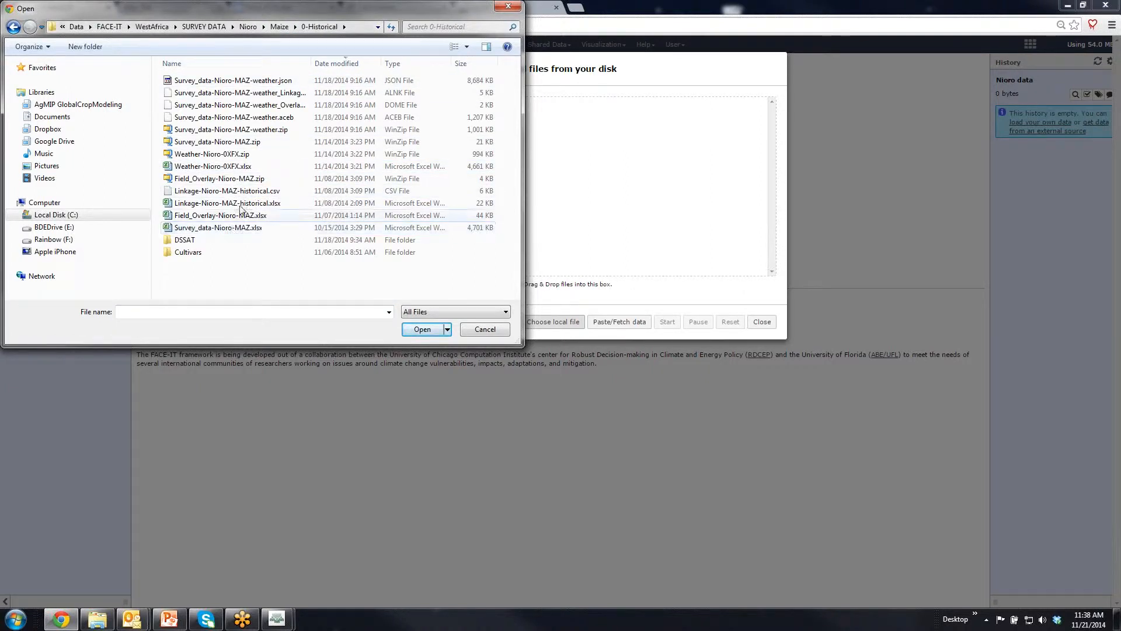
left_click(234, 143)
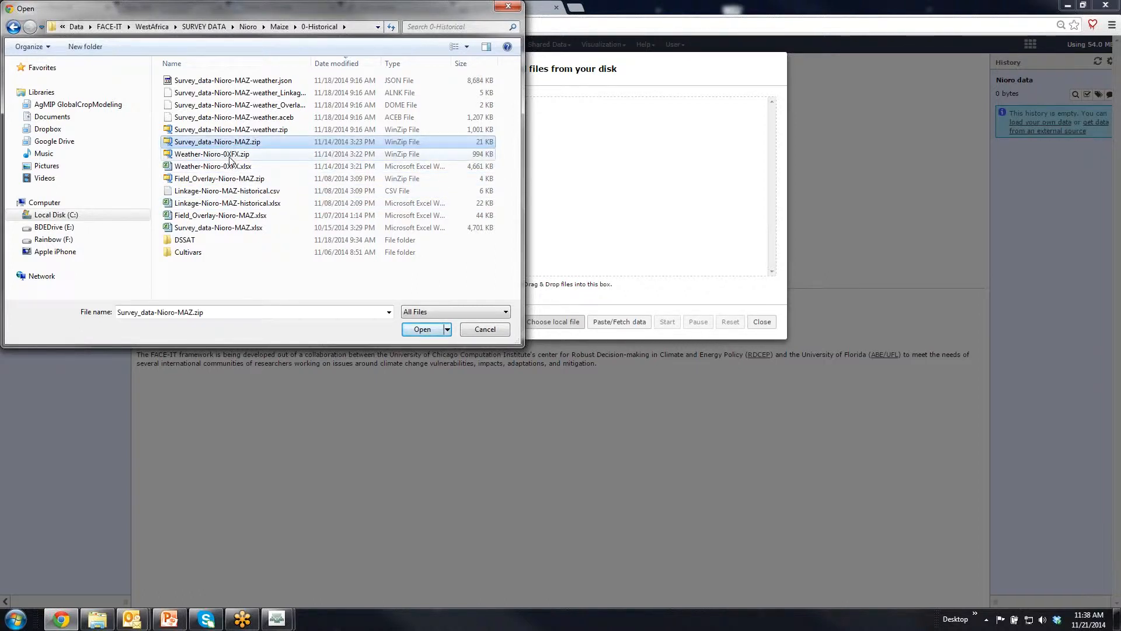
left_click(229, 155, "ctrl")
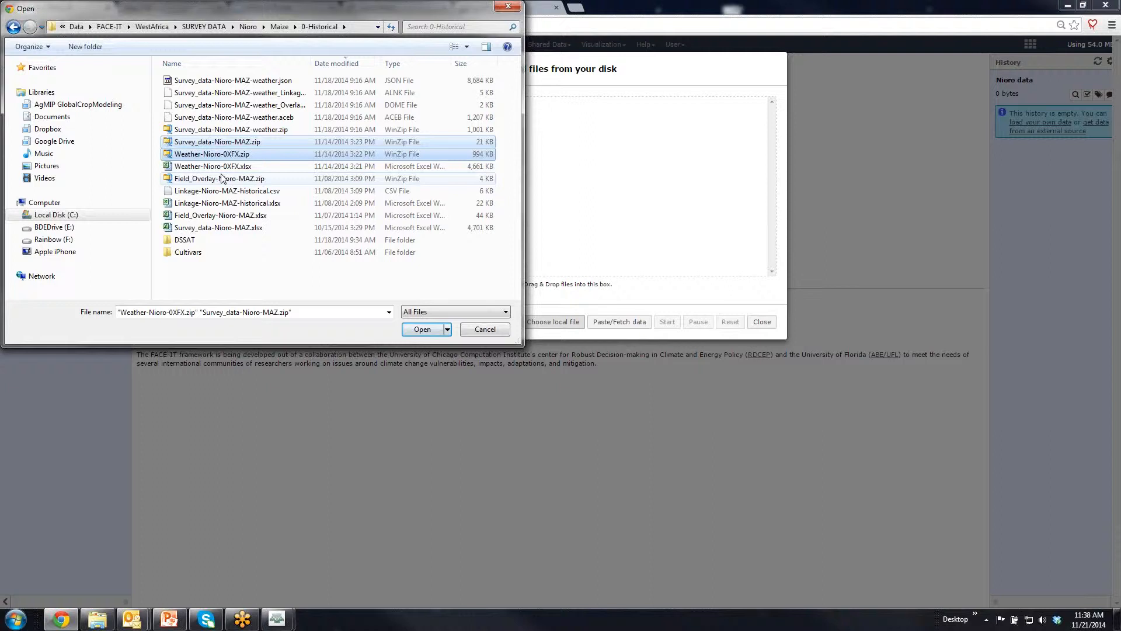
left_click(222, 178, "ctrl")
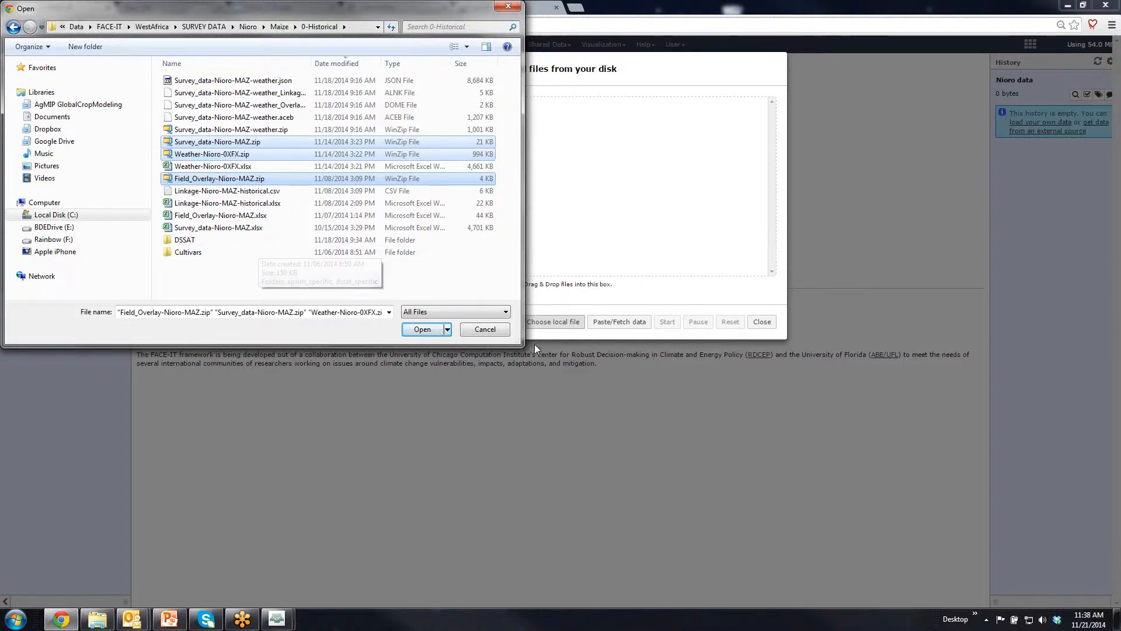
left_click(422, 329)
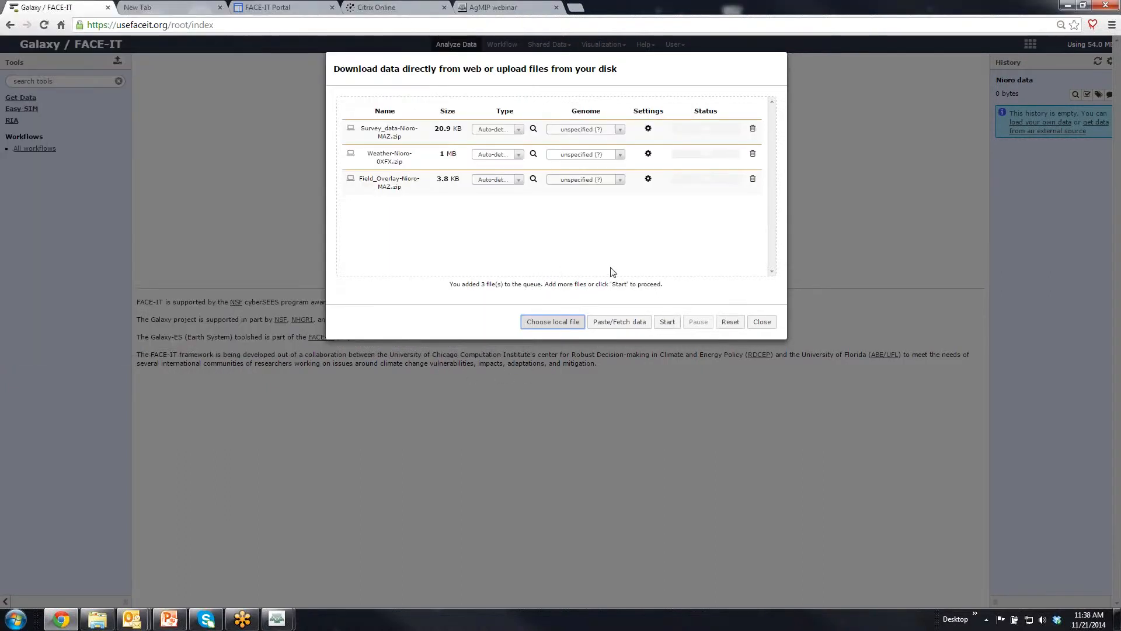
Step: Add Linkage-Nioro-MAZ-0XFX.csv and Seasonal_strategy-Nioro-MAZ-0XFX.zip from the Maize 1-Current folder to the upload queue
left_click(553, 318)
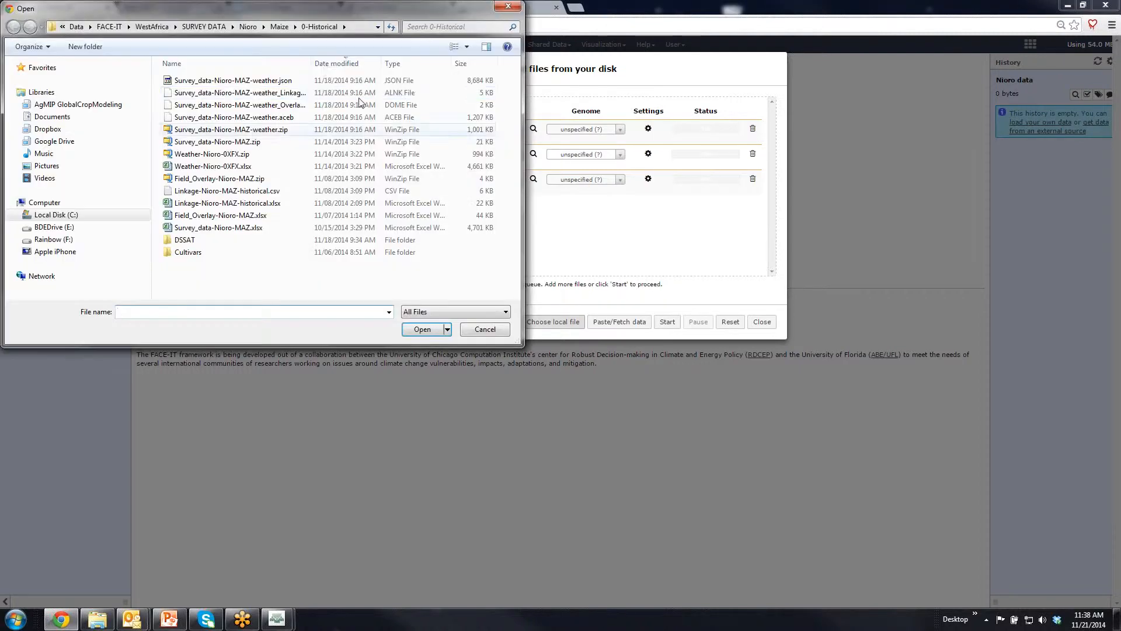
left_click(281, 28)
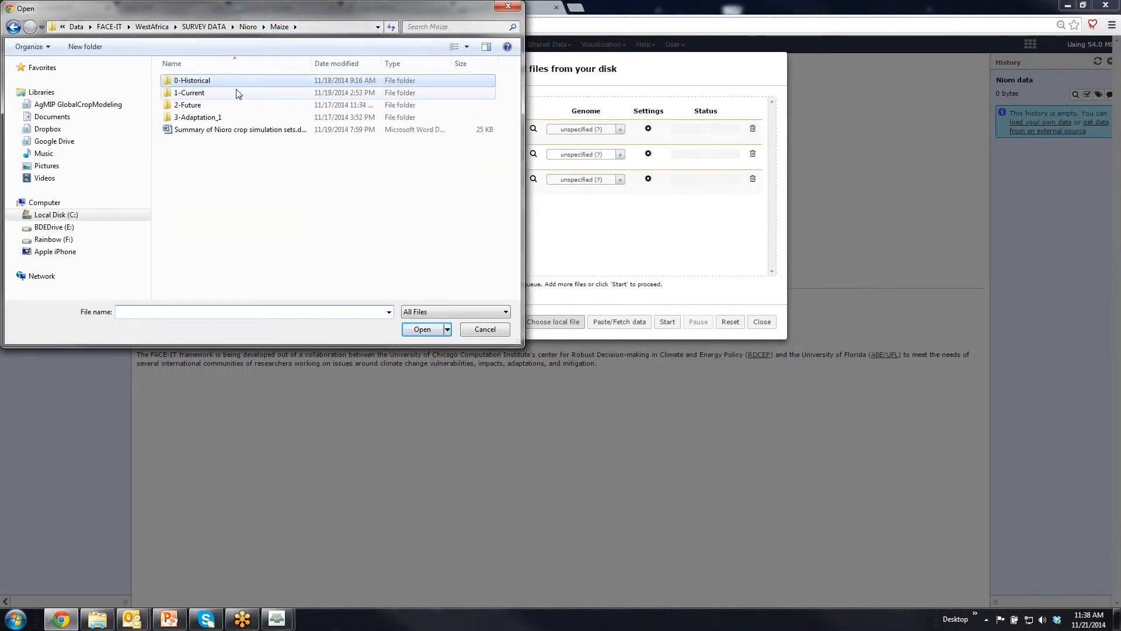
double_click(233, 92)
left_click(247, 107)
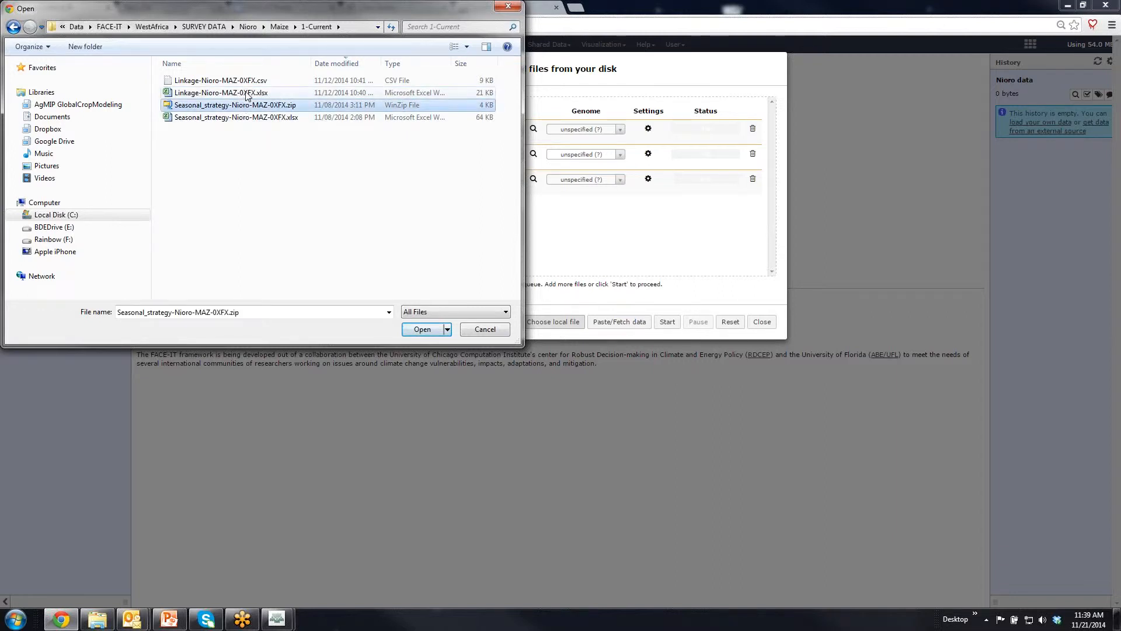
left_click(246, 82, "ctrl")
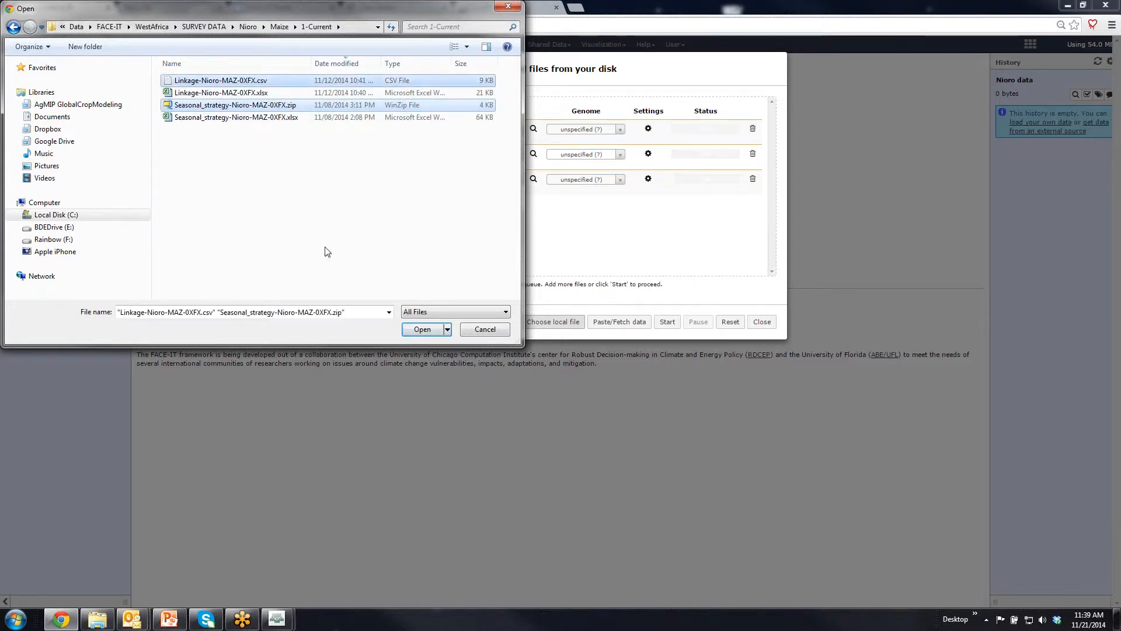
left_click(420, 329)
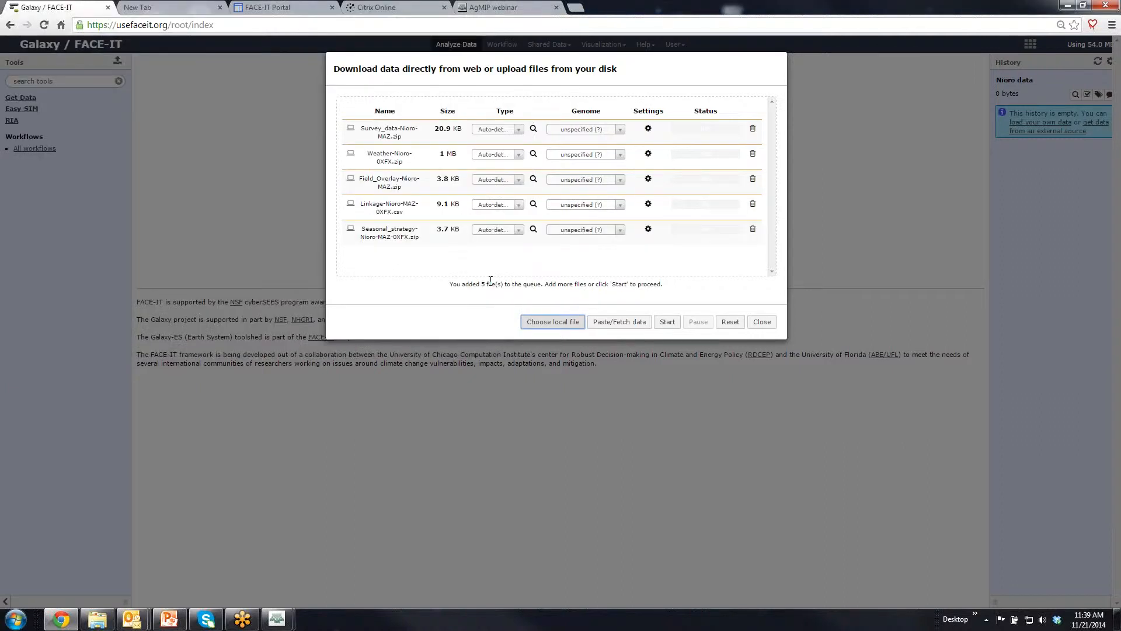
Step: Start uploading the queued files to the history and close the upload dialog
left_click(672, 326)
left_click(669, 326)
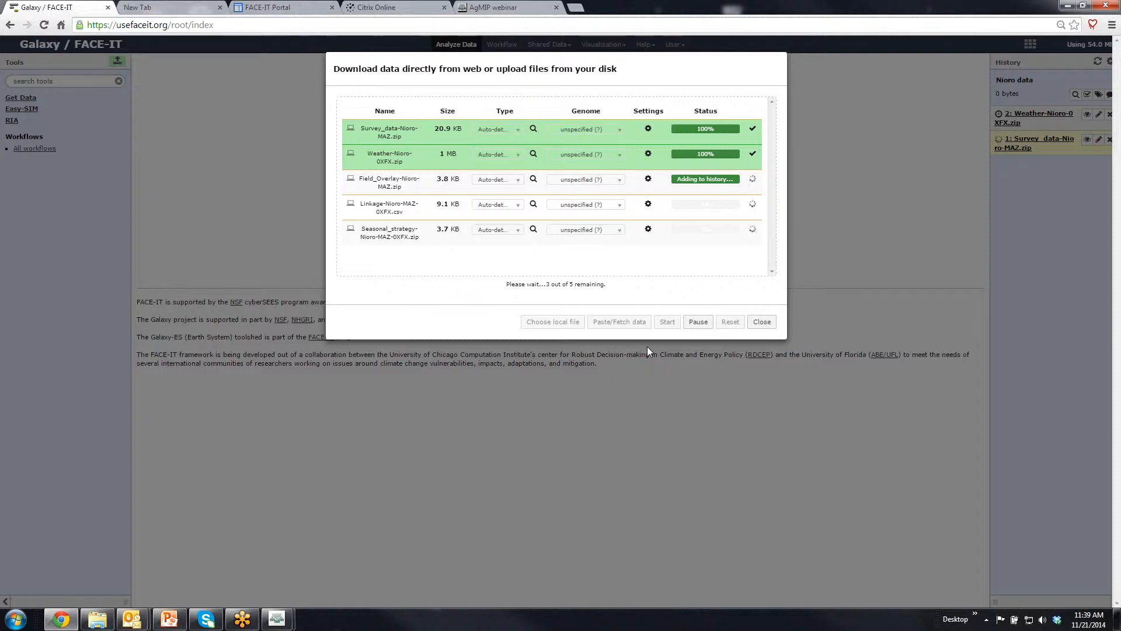
left_click(759, 323)
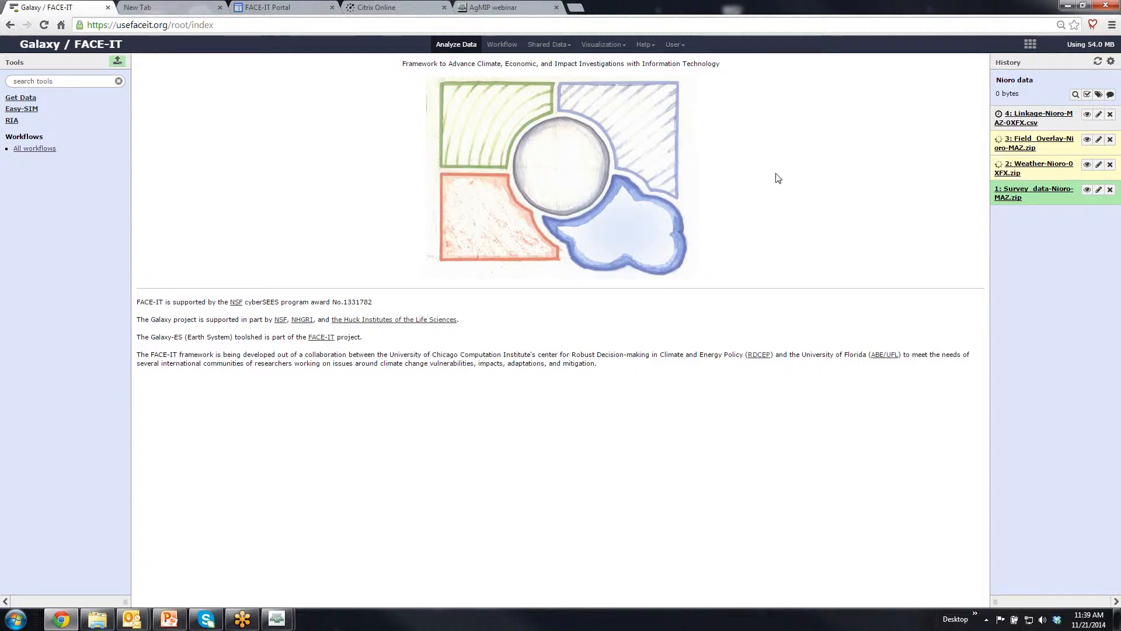
Step: Create a new workflow named "Nioro Current"
left_click(508, 46)
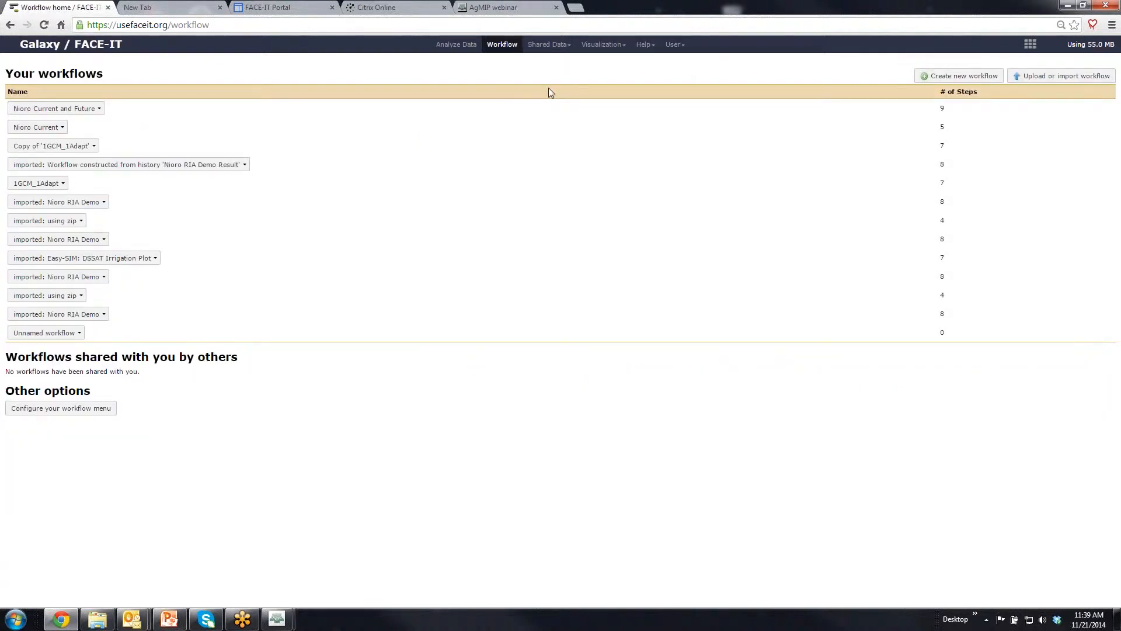
left_click(960, 78)
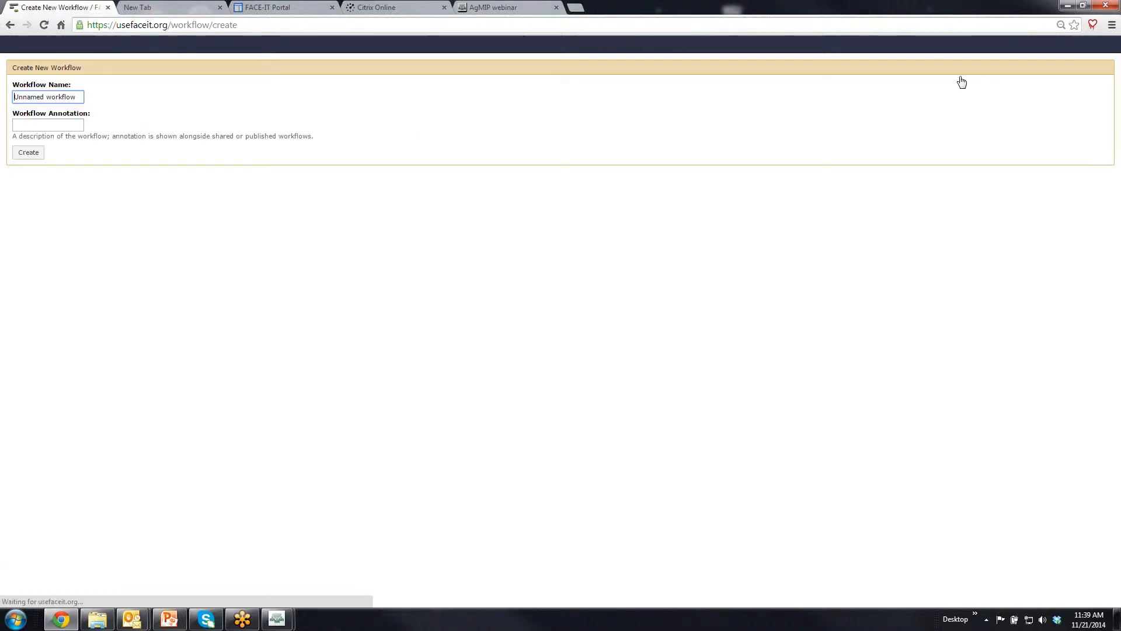
triple_click(28, 97)
type("Ni")
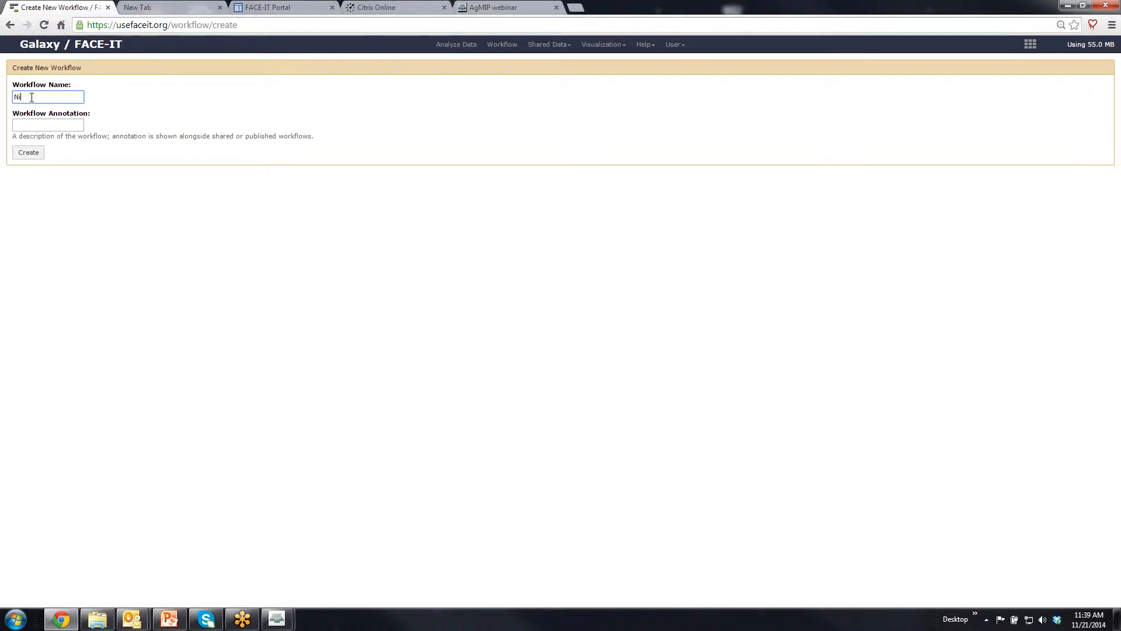
type("oro")
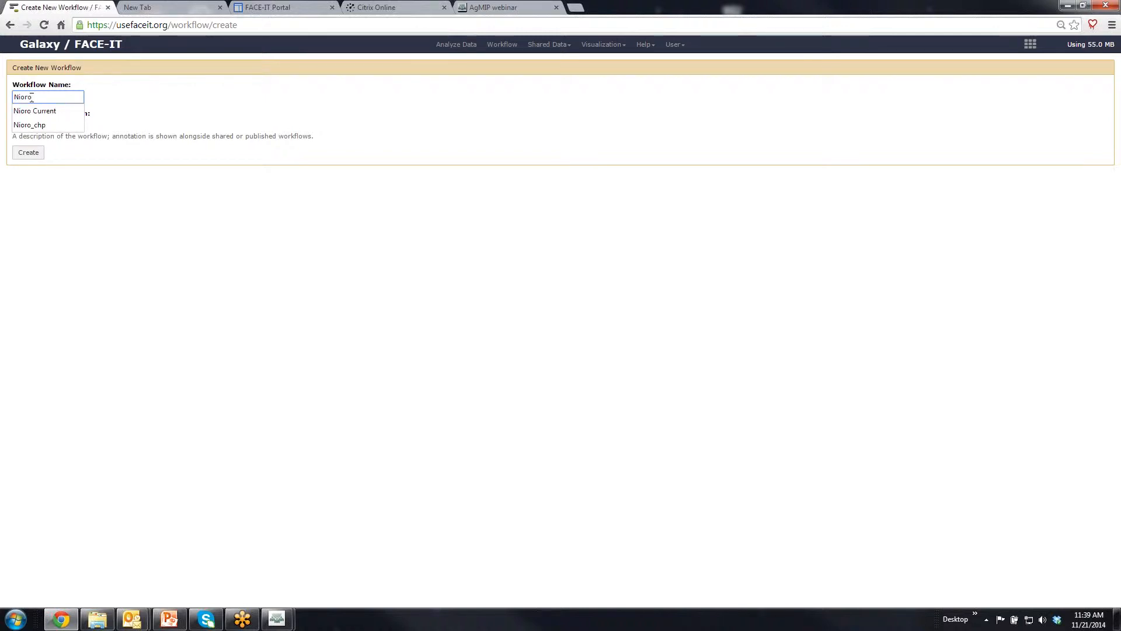
key("Down")
key("Return")
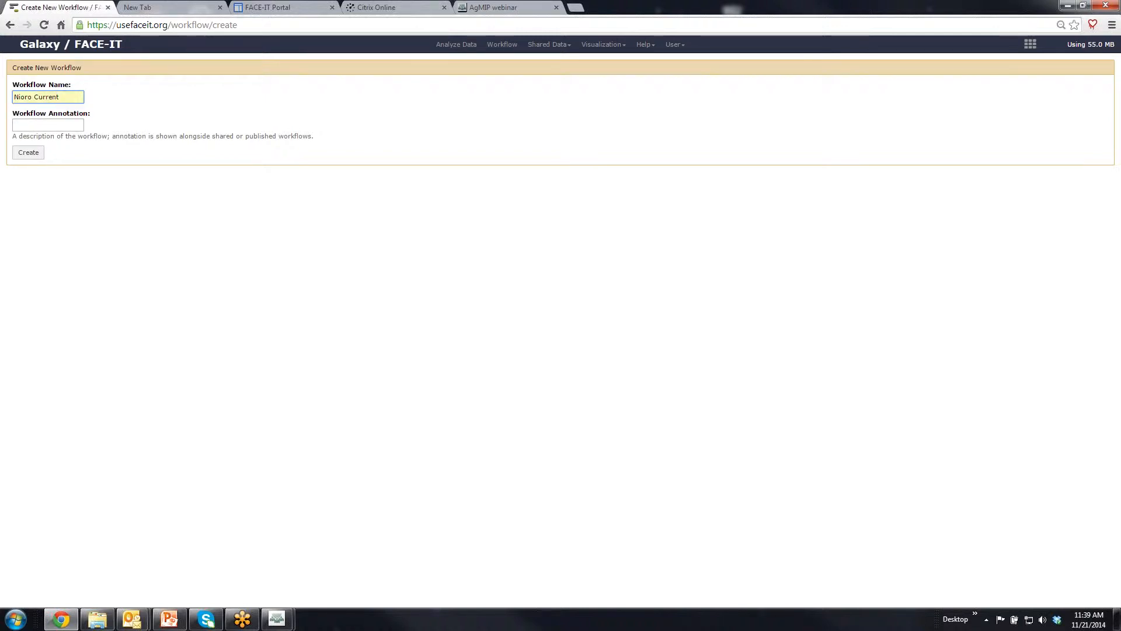
left_click(27, 154)
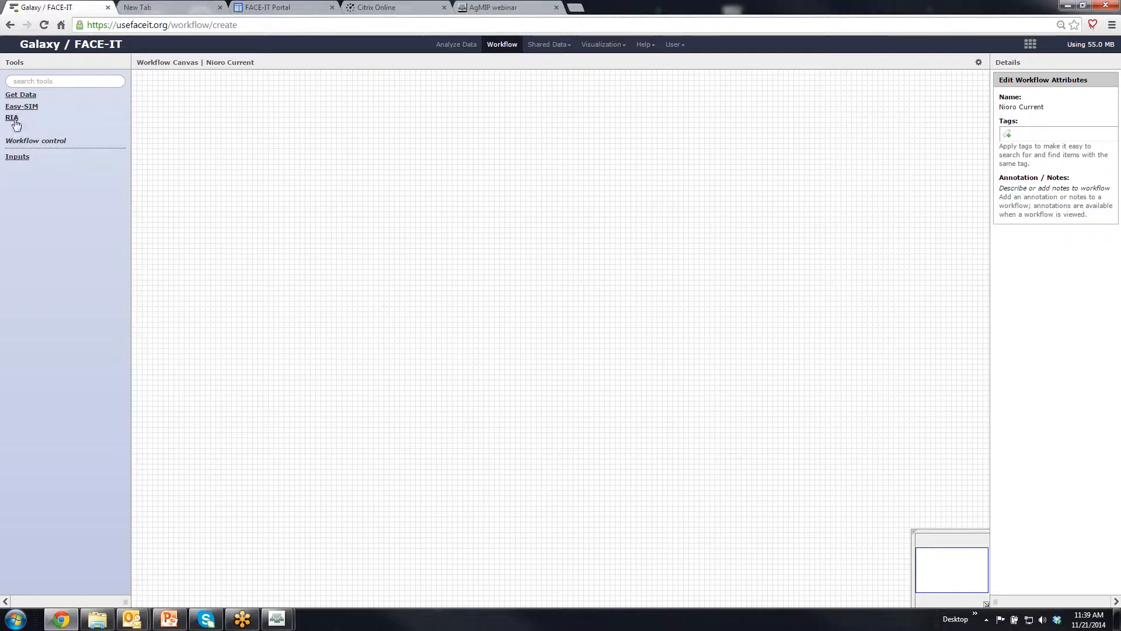
Step: Add the RIA DataCombinator tool to the upper-left area of the workflow canvas and give it two data sources
left_click(15, 119)
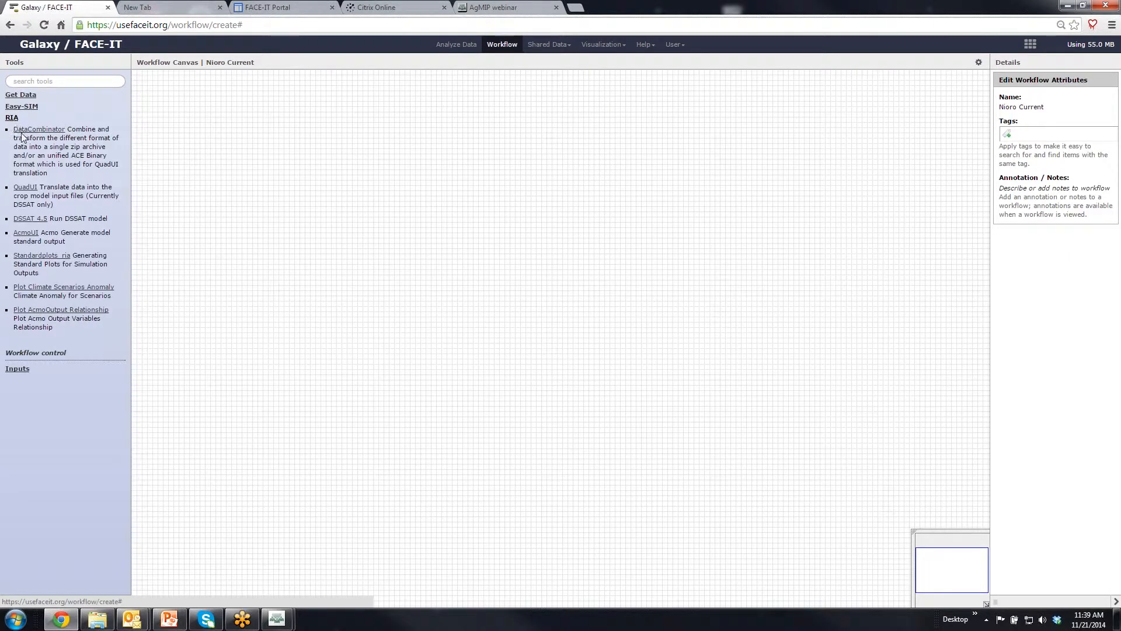
left_click(26, 129)
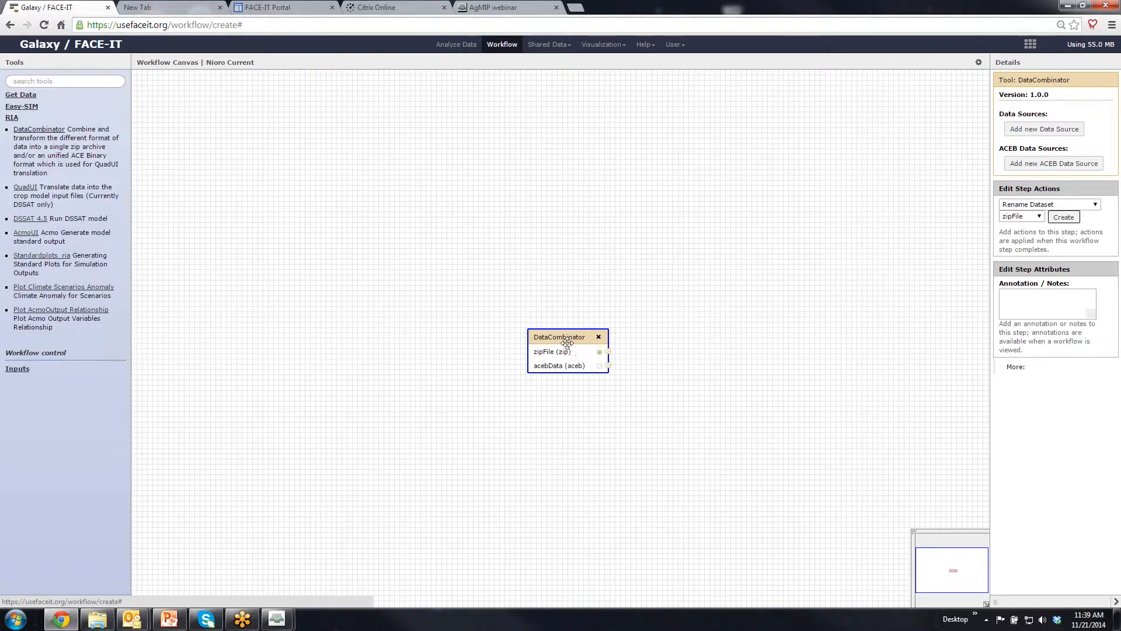
left_click_drag(561, 332, 296, 220)
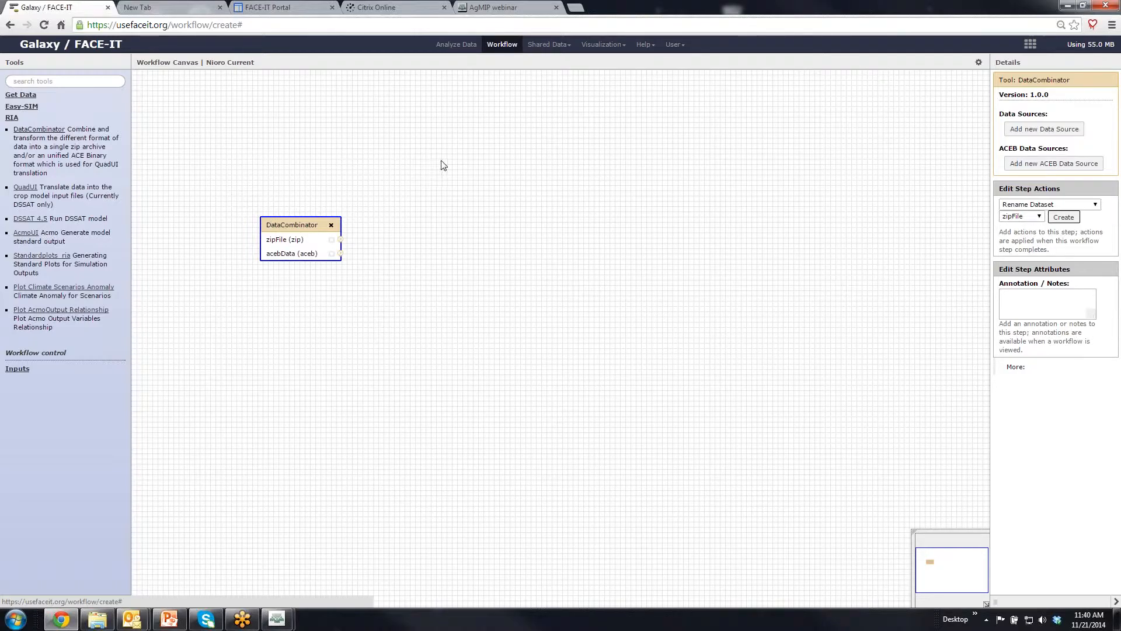
left_click(1038, 133)
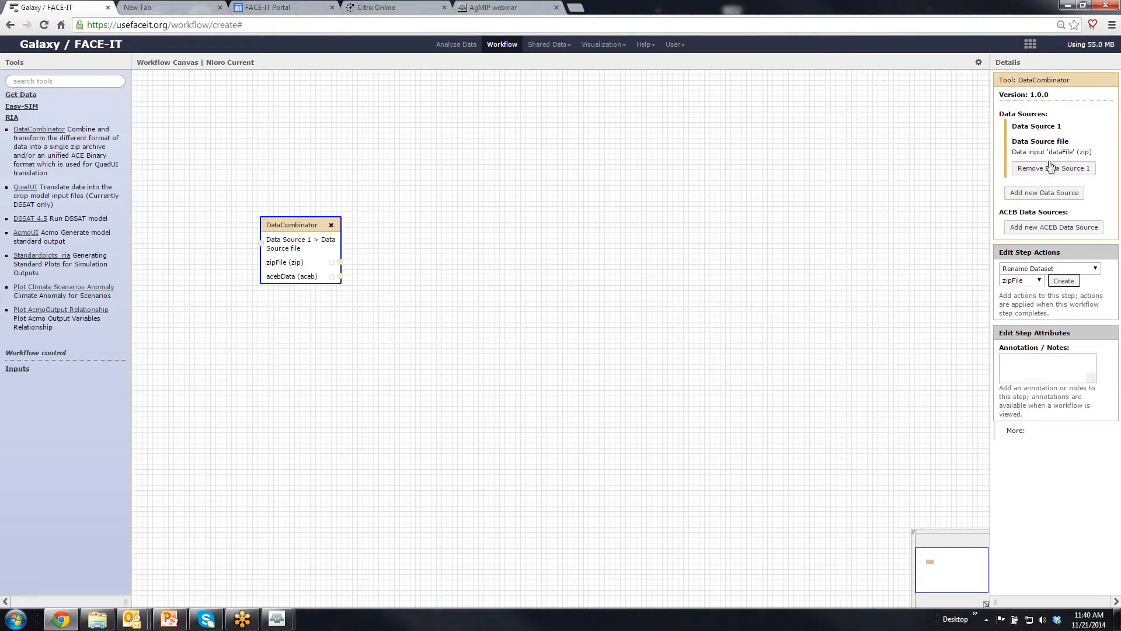
left_click(1042, 195)
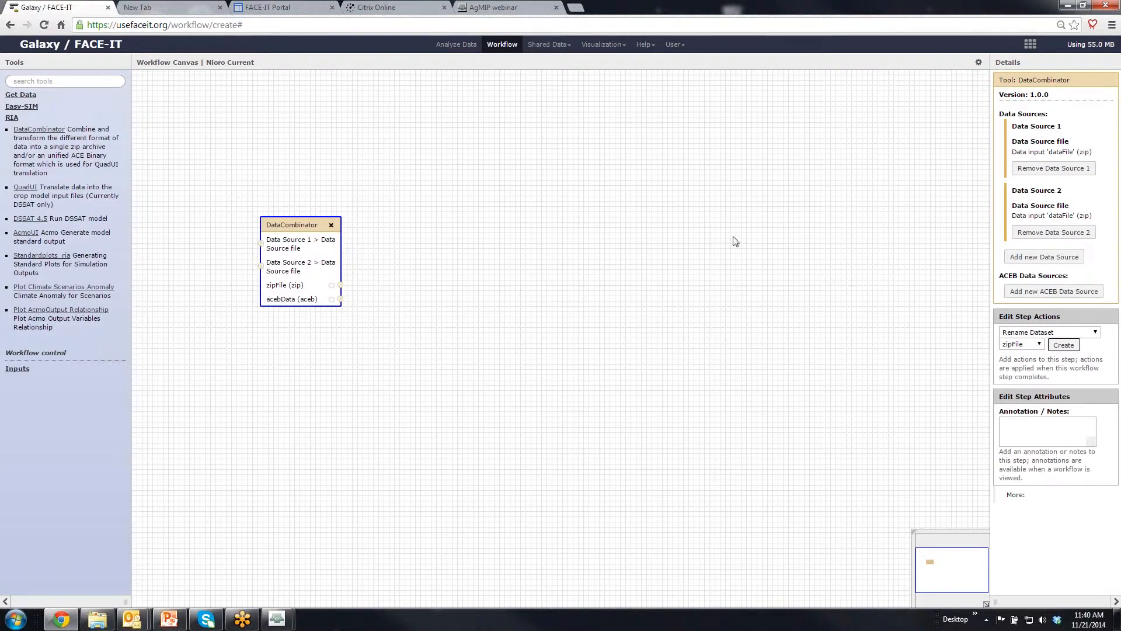
Step: Add the QuadUI tool beside DataCombinator and connect DataCombinator's zipFile output to QuadUI's Survey CSV Data input
left_click(27, 188)
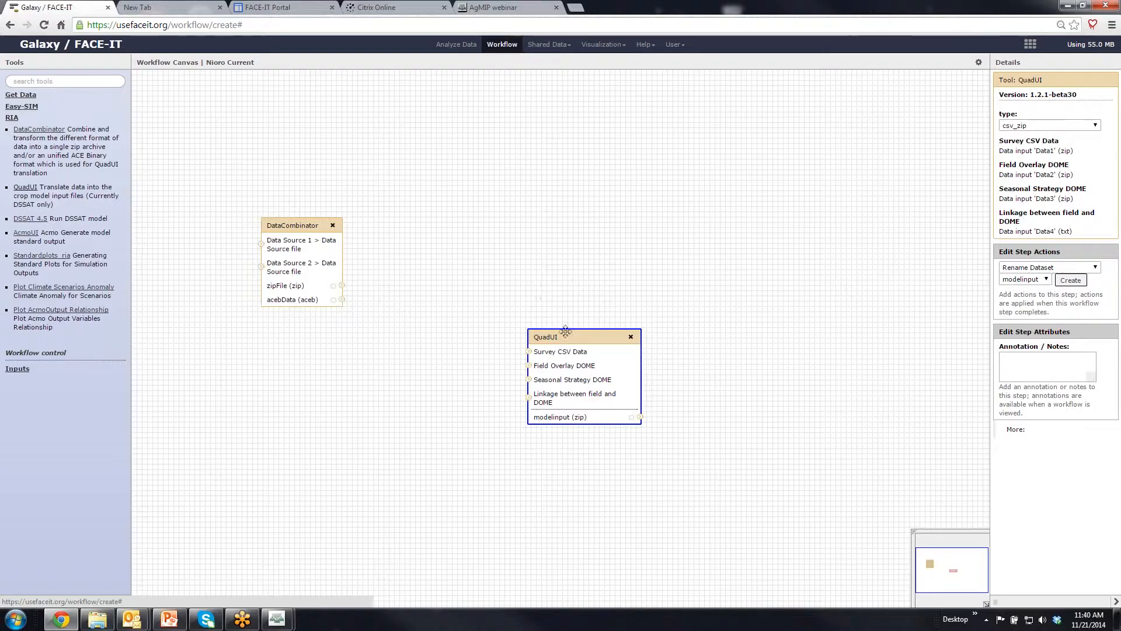
left_click_drag(566, 333, 445, 225)
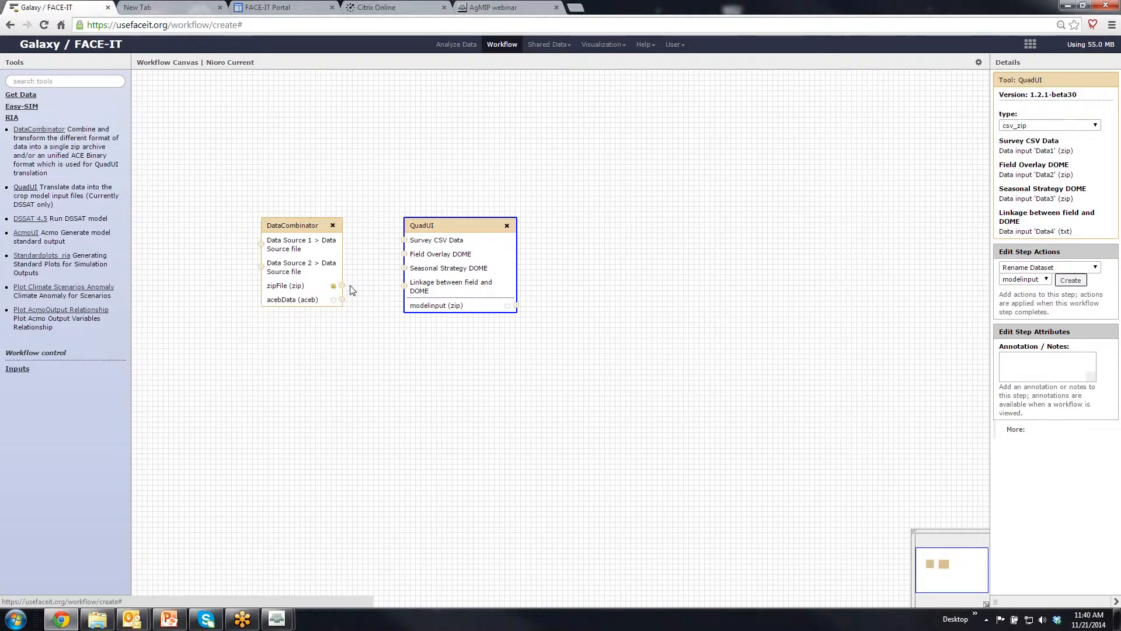
left_click_drag(350, 286, 407, 244)
Step: Add the DSSAT 4.5 tool beside QuadUI and connect QuadUI's modelinput output to its Input dssat files
left_click(31, 218)
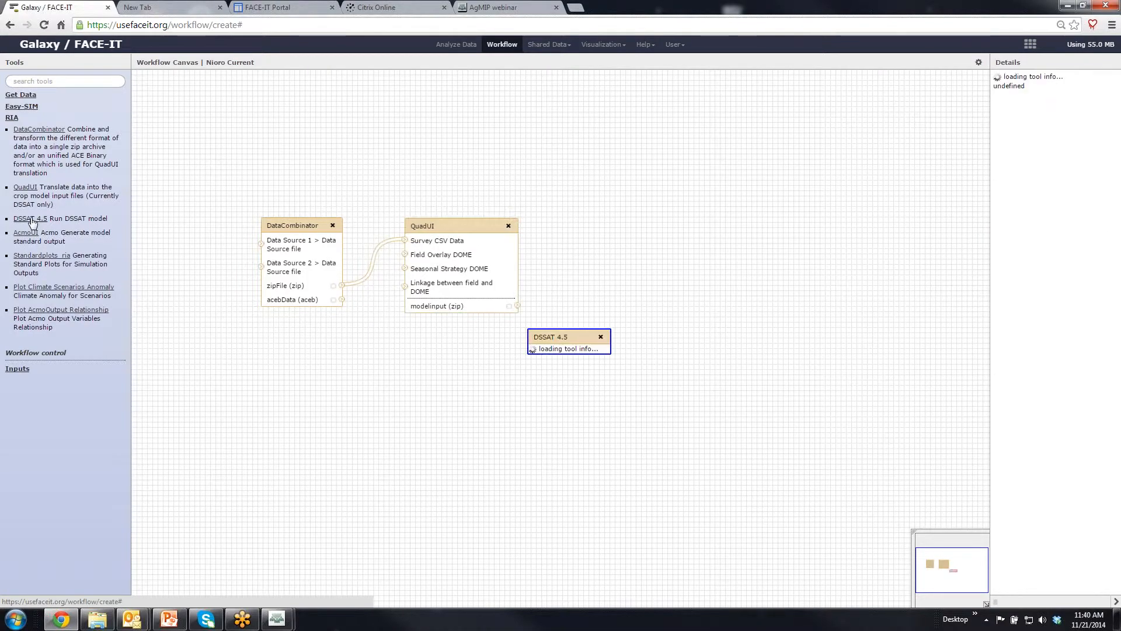
left_click_drag(568, 336, 591, 223)
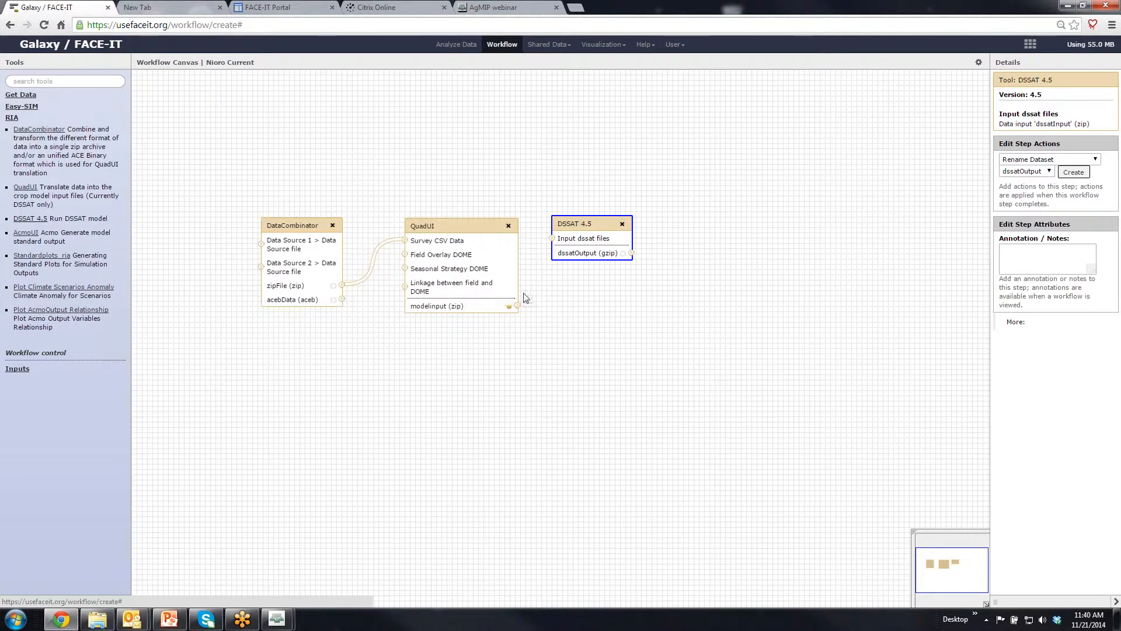
left_click_drag(517, 307, 551, 239)
Step: Add the AcmoUI tool beside DSSAT 4.5 and connect dssatOutput to its Model Simulation Output files input
left_click(26, 233)
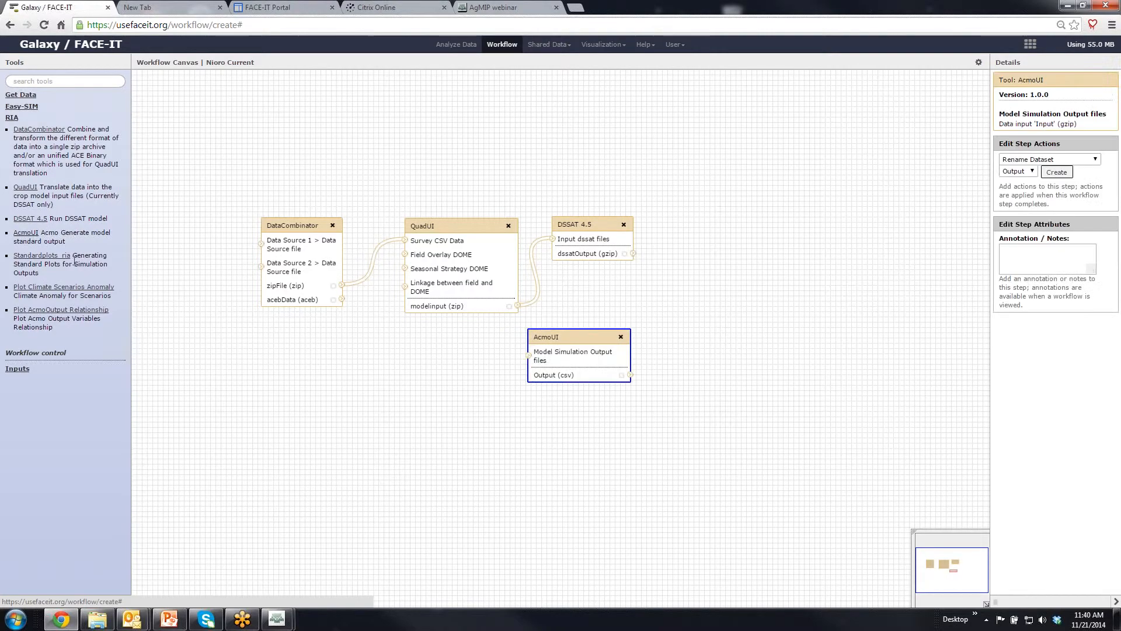
left_click_drag(590, 349, 729, 238)
left_click_drag(632, 253, 670, 250)
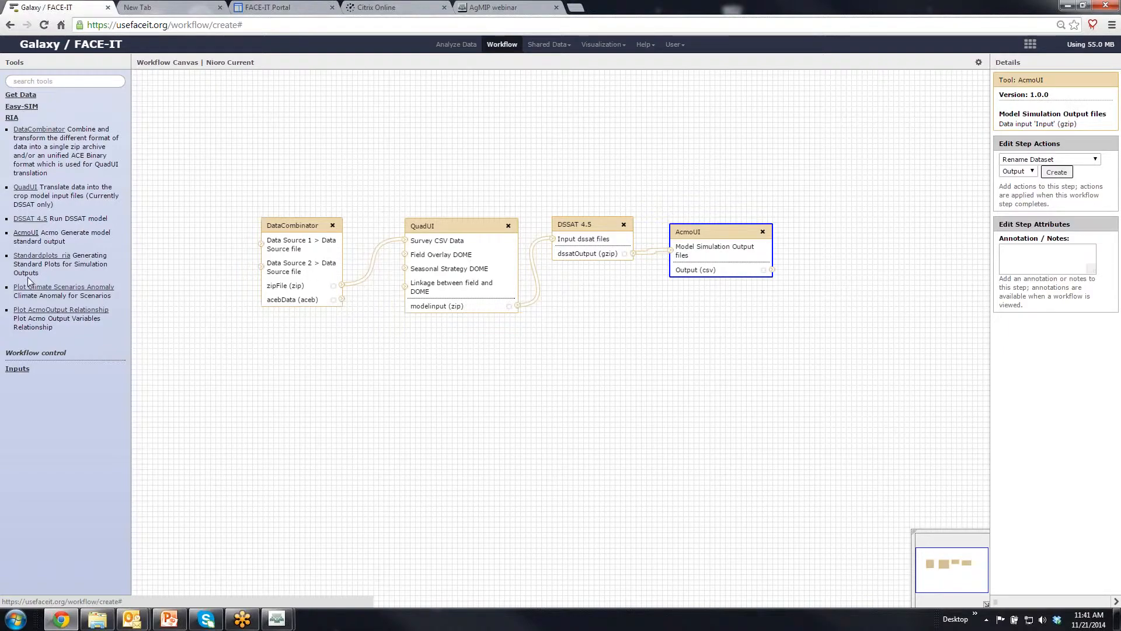
Step: Add the Standardplots_ria tool beside AcmoUI with one Acmo_csv input and connect AcmoUI's csv output to it
left_click(46, 256)
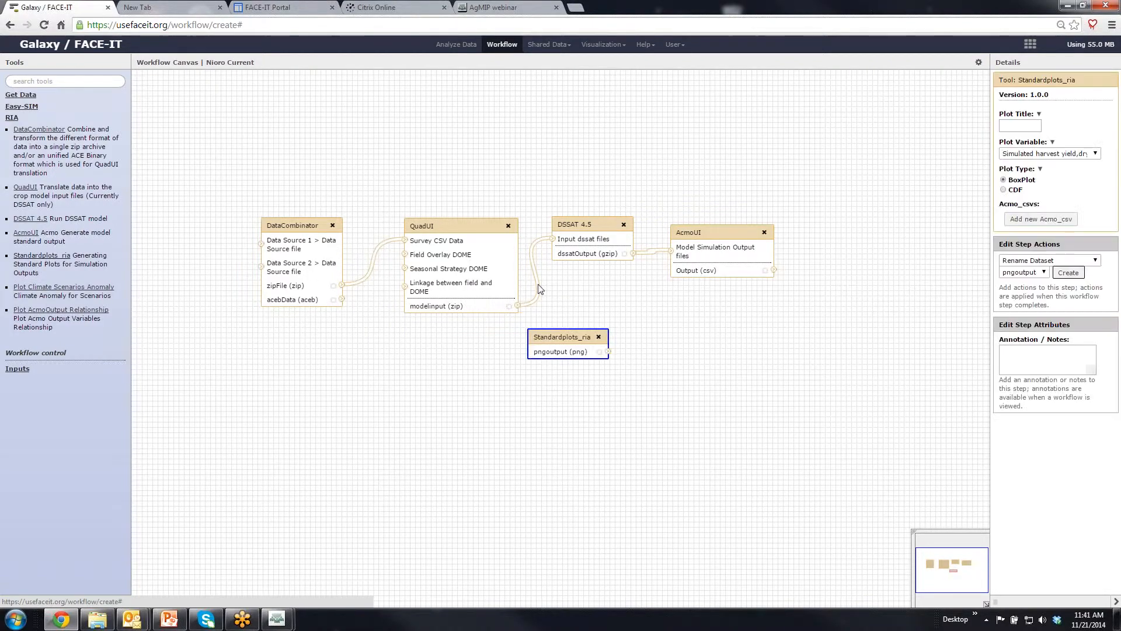
left_click_drag(576, 334, 861, 234)
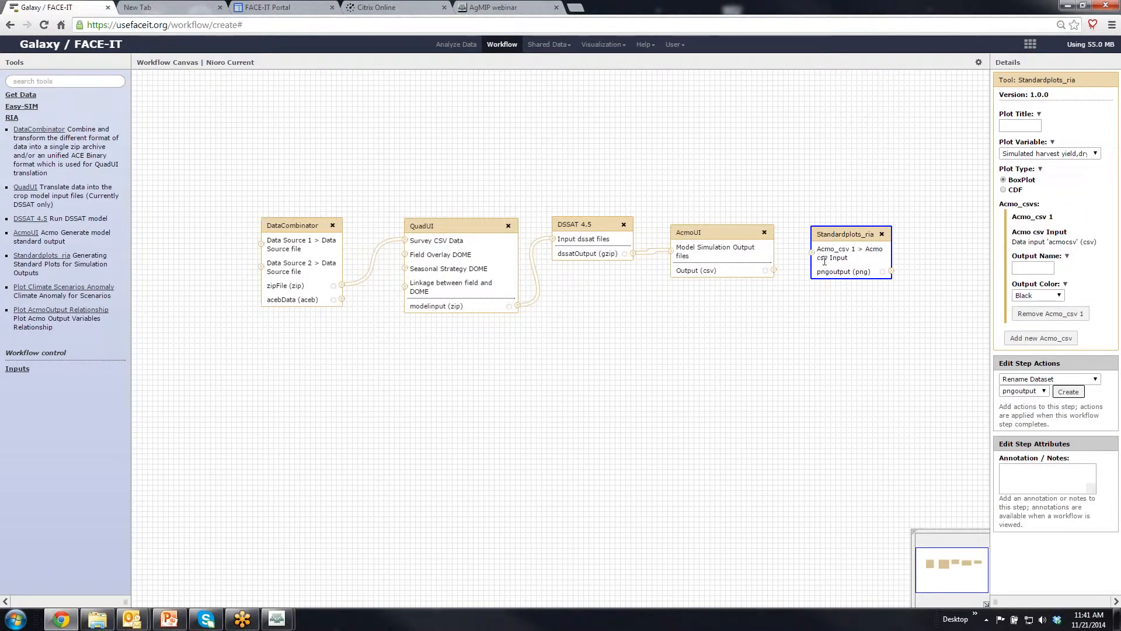
left_click_drag(775, 272, 812, 252)
Step: Title the Standardplots_ria plot "Yield" and set its Acmo_csv 1 output name to "Current" and output color to Red
left_click(1032, 266)
type("Curr")
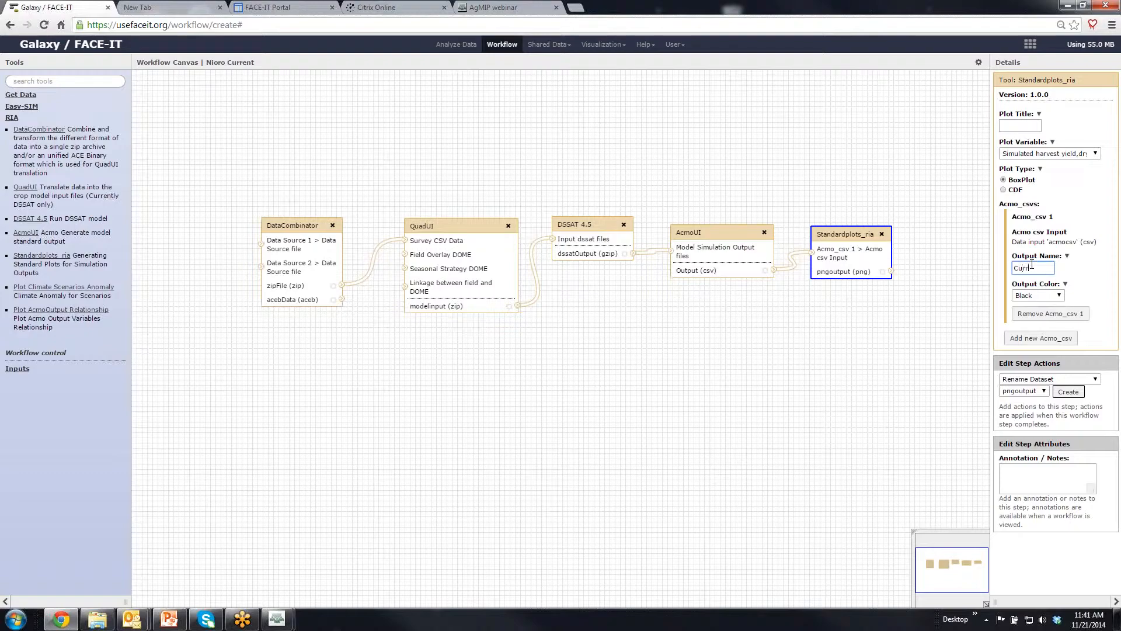
type("ent")
left_click(1017, 125)
type("Yiel")
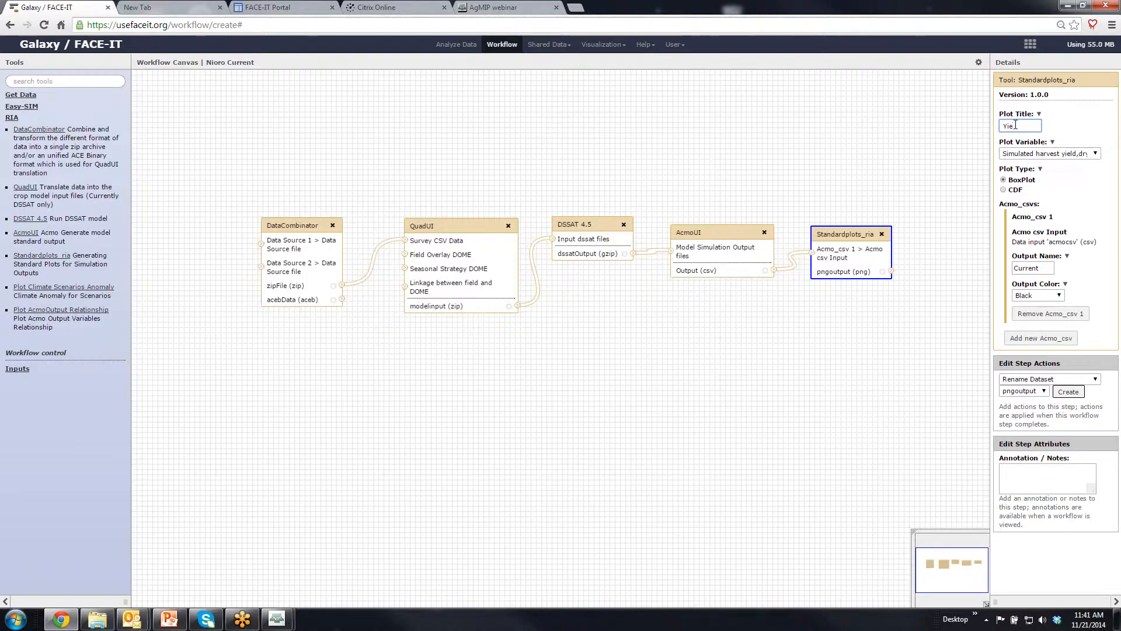
type("d")
left_click(1037, 296)
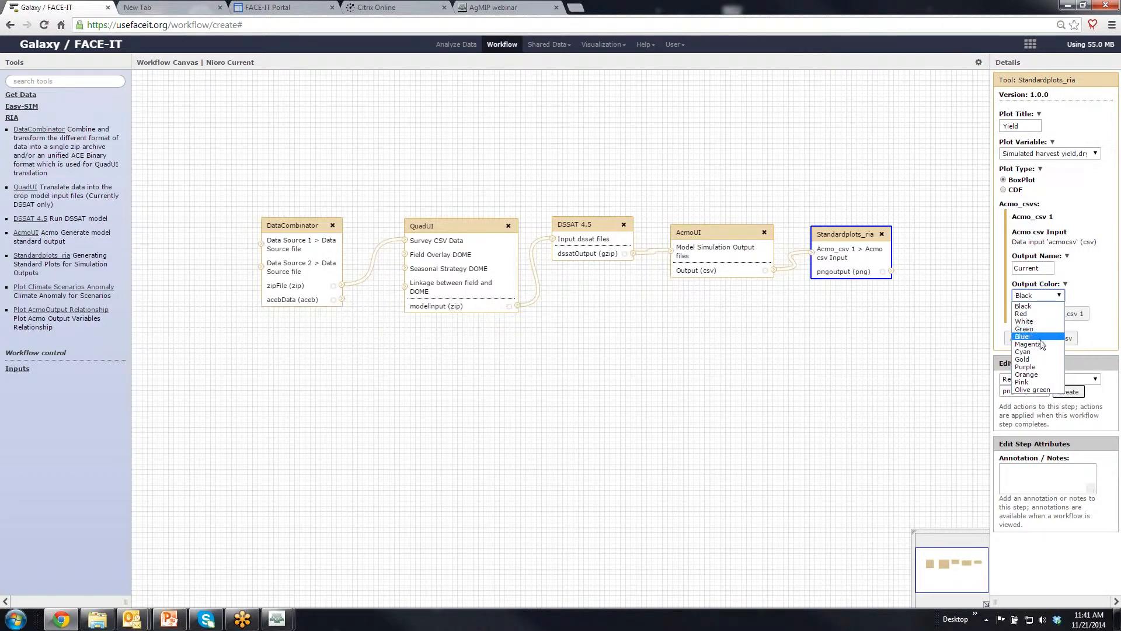
left_click(1027, 313)
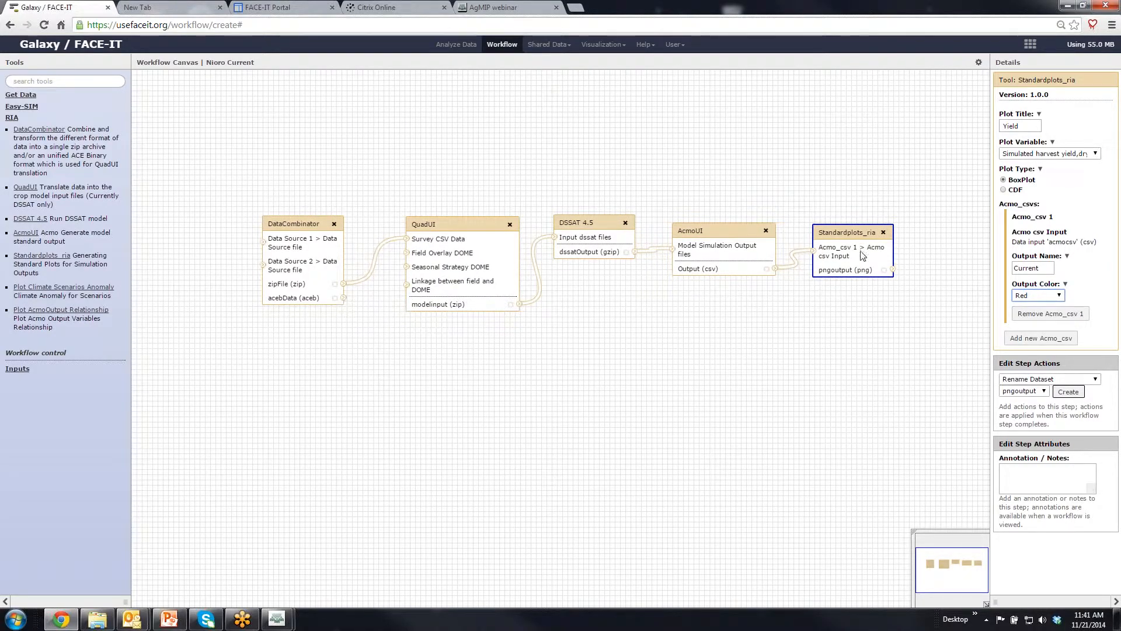
Step: Save the Nioro Current workflow and open its run form
left_click(977, 63)
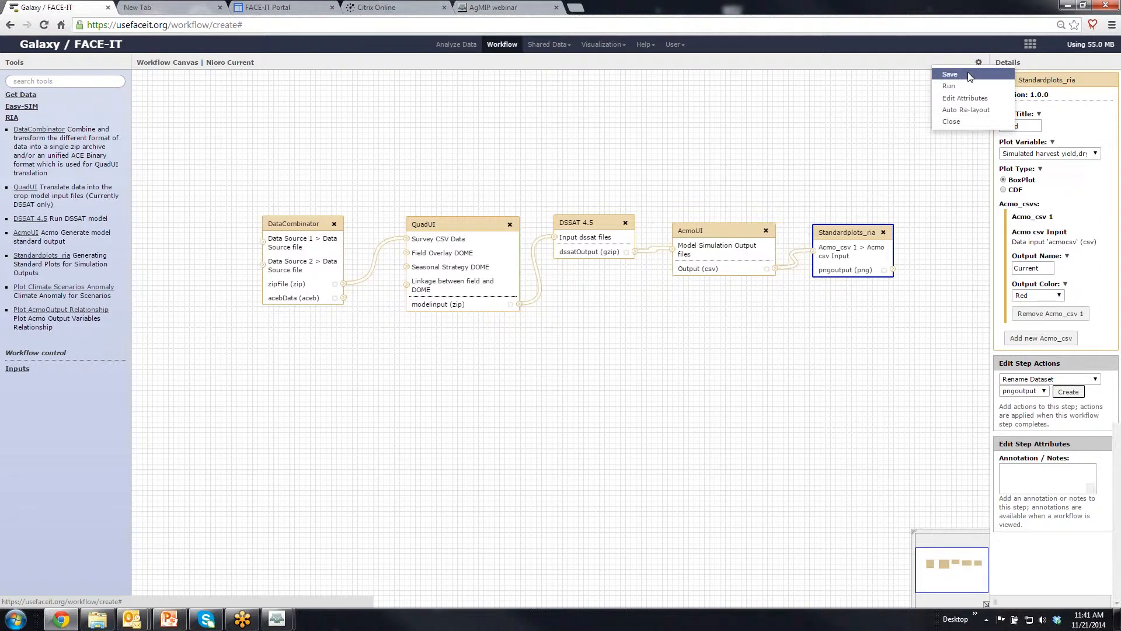
left_click(969, 75)
left_click(978, 63)
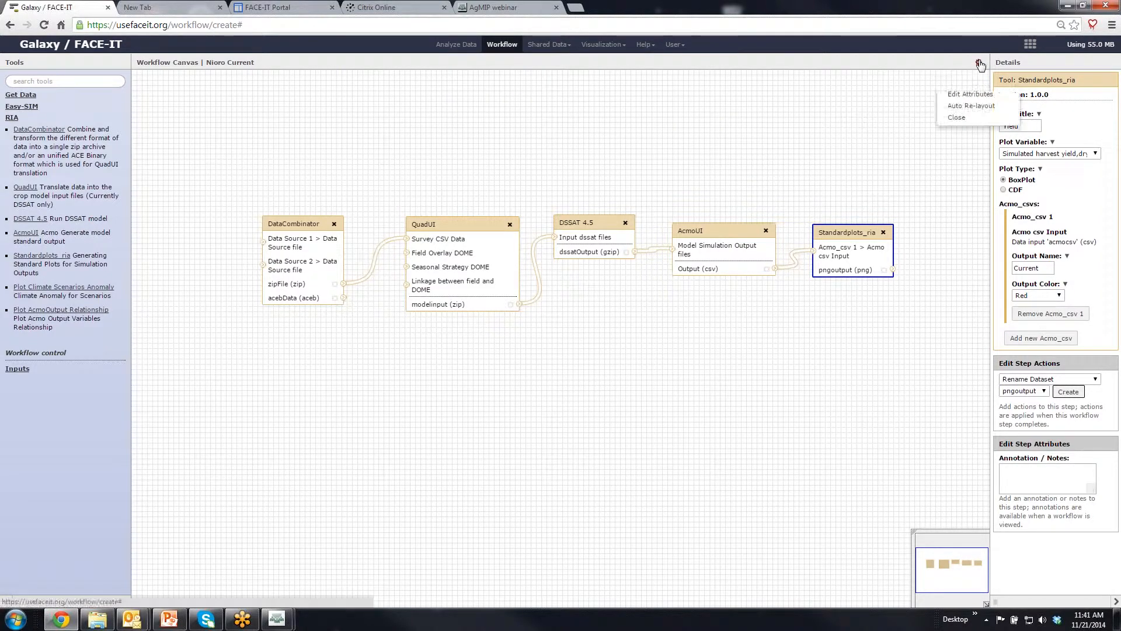
left_click(979, 85)
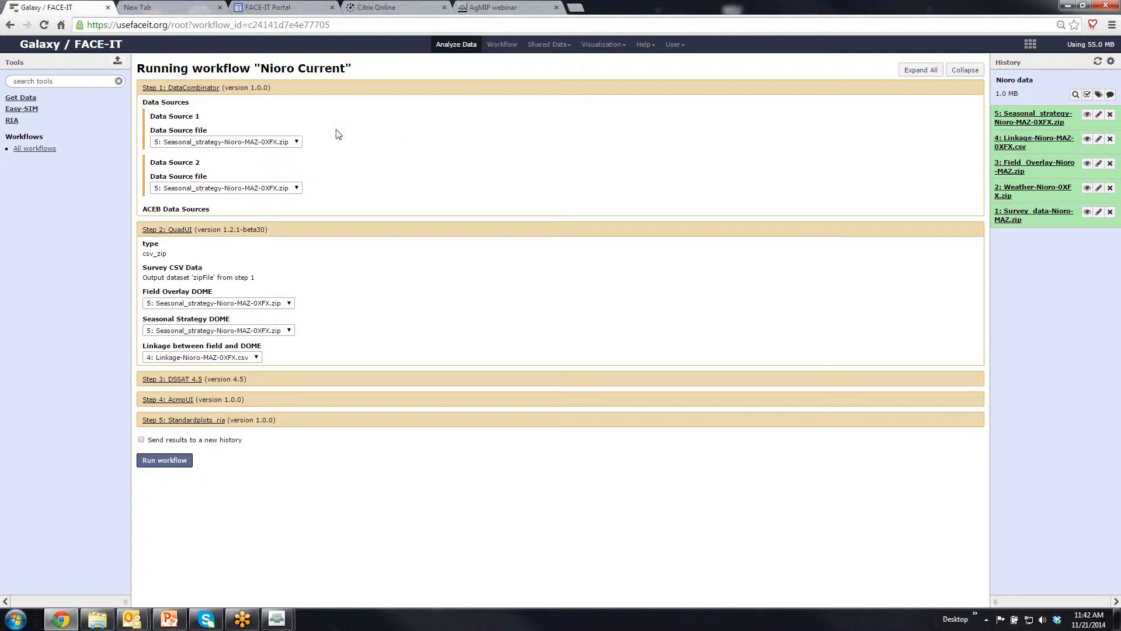
Step: Set DataCombinator's Data Source 1 to Survey_data-Nioro-MAZ.zip and Data Source 2 to Weather-Nioro-0XFX.zip
left_click(290, 144)
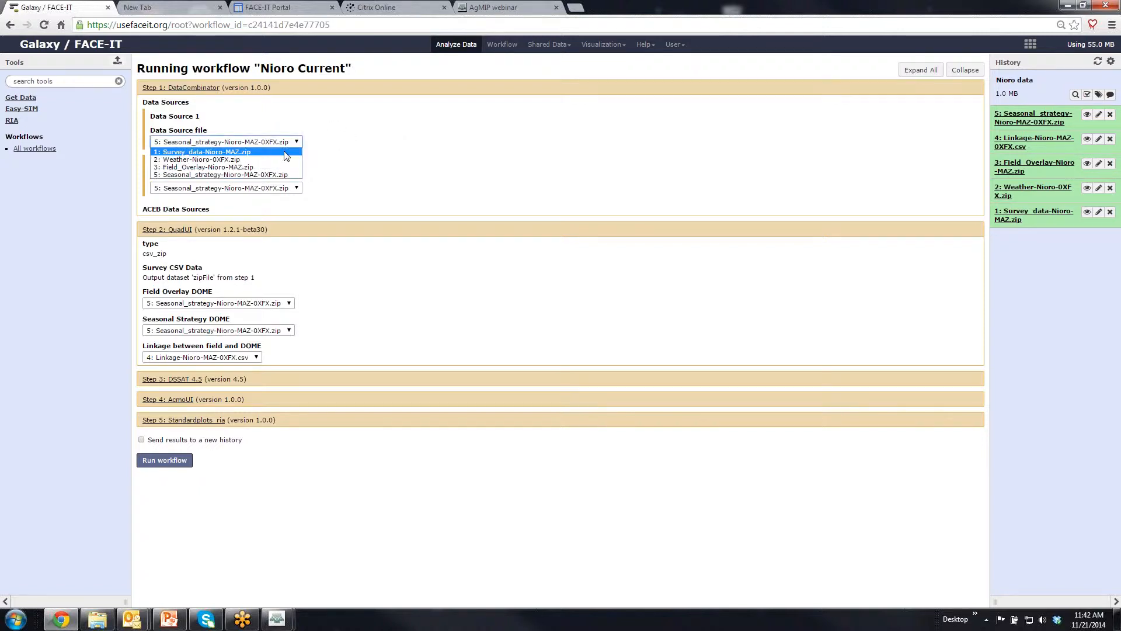
left_click(286, 152)
left_click(278, 192)
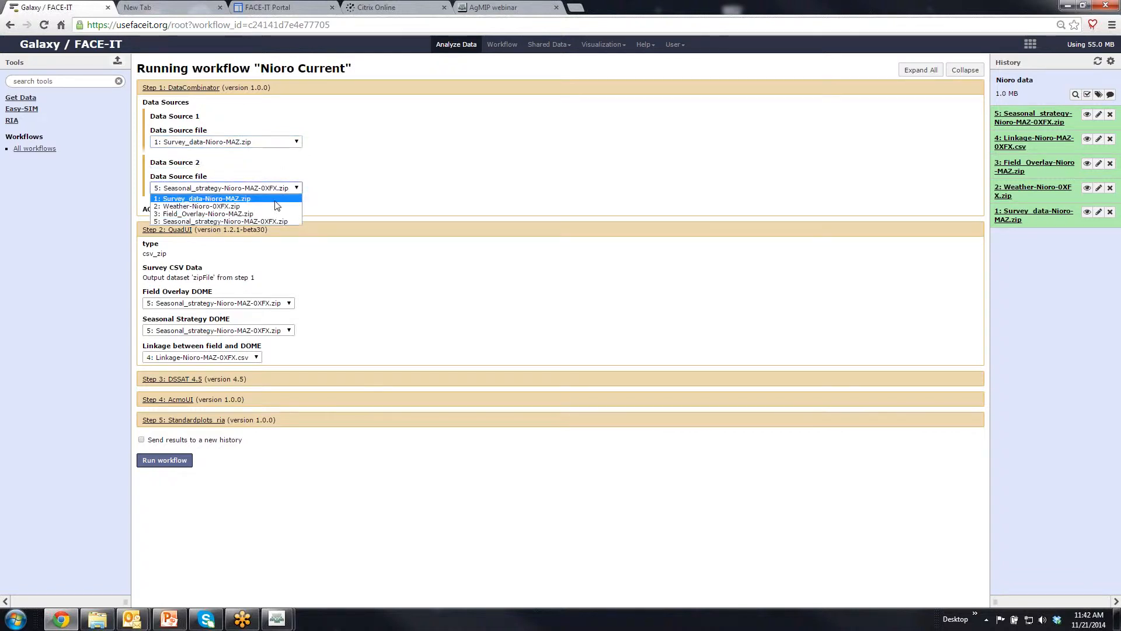
left_click(280, 211)
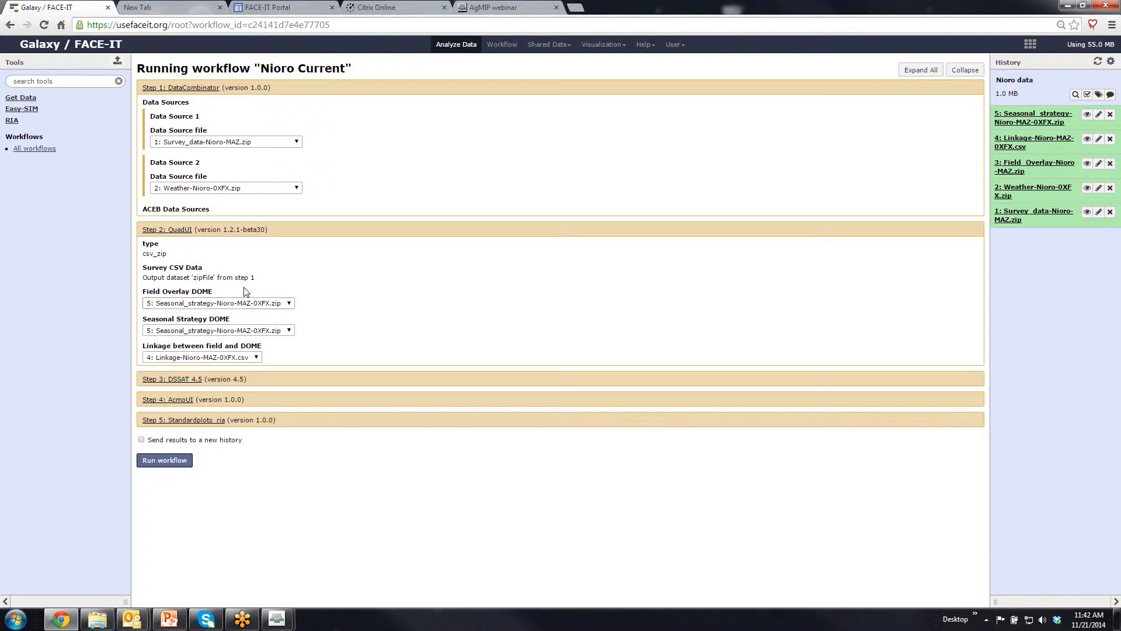
Step: Assign Field_Overlay-Nioro-MAZ.zip, Seasonal_strategy-Nioro-MAZ-0XFX.zip and Linkage-Nioro-MAZ-0XFX.csv to QuadUI's field overlay, seasonal strategy and linkage inputs
left_click(269, 304)
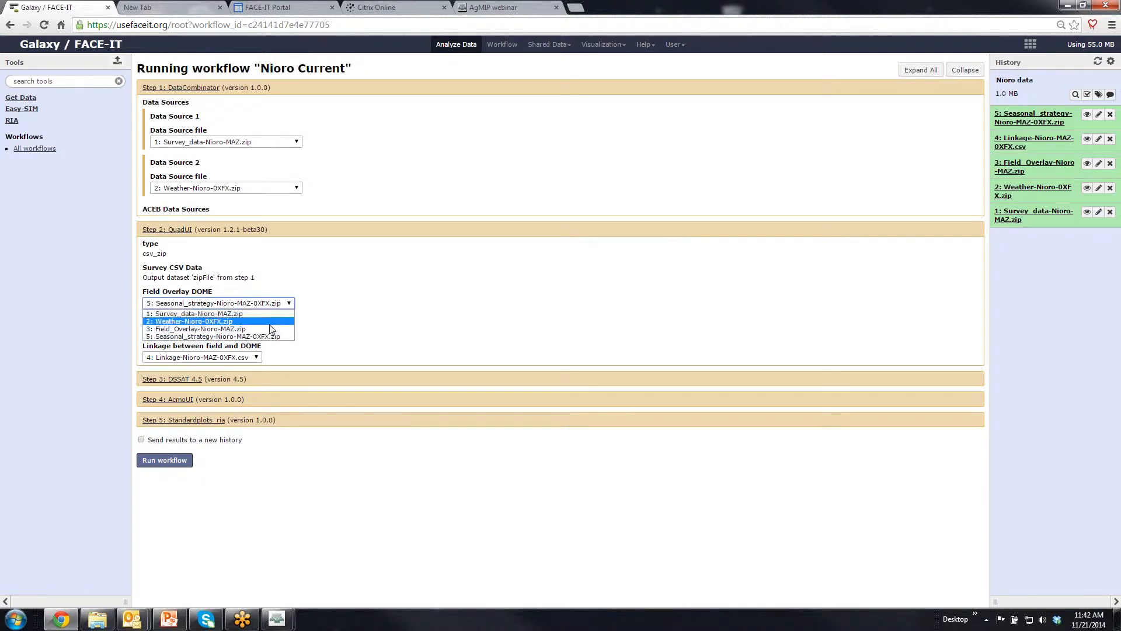
left_click(273, 328)
left_click(275, 333)
left_click(275, 332)
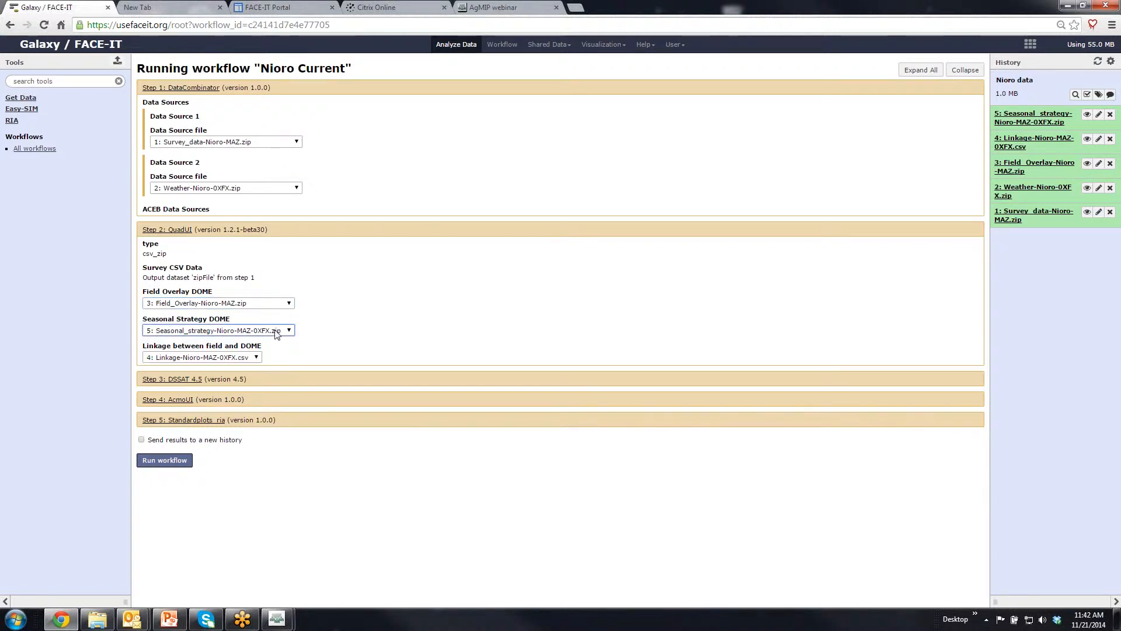
left_click(250, 357)
left_click(251, 360)
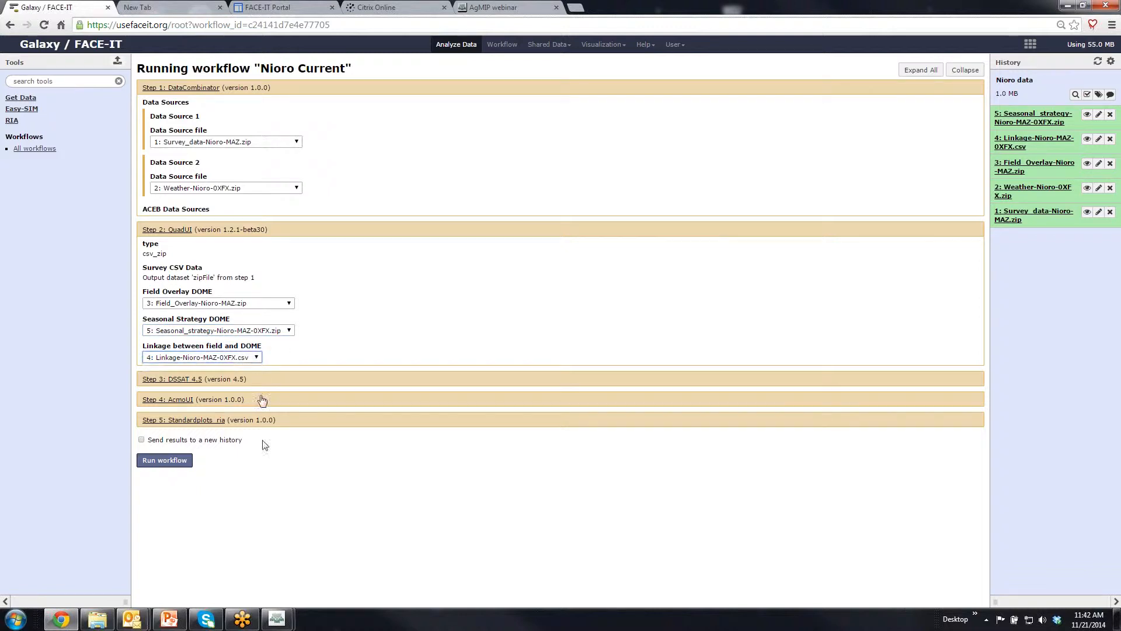
left_click(262, 505)
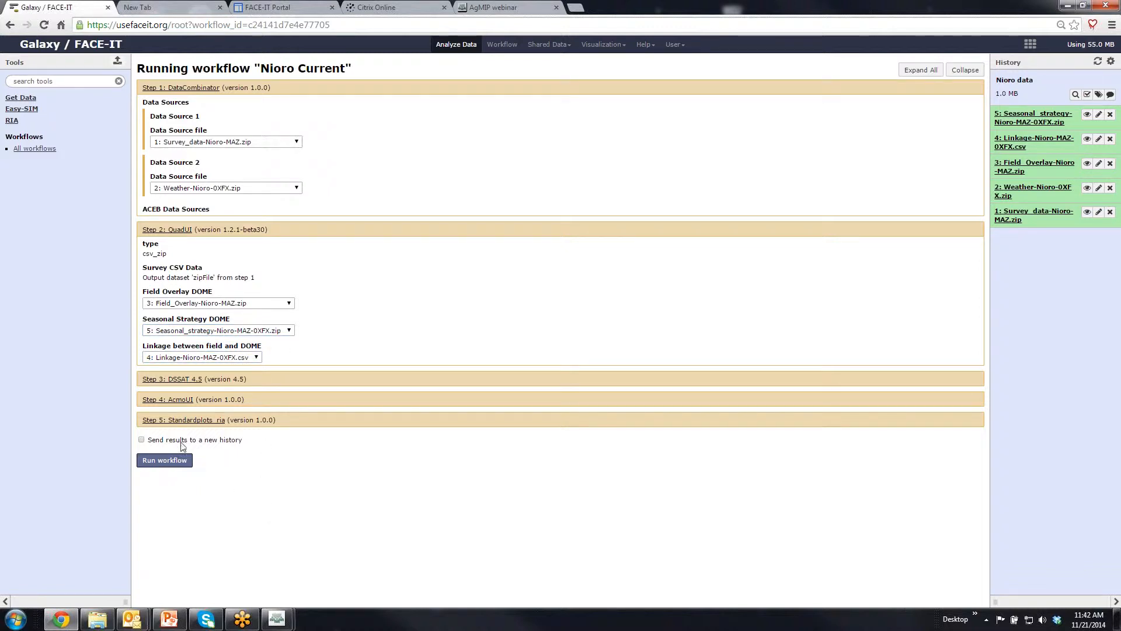
Step: Send the results to a new history named "Nioro Current Result" and run the workflow
left_click(141, 440)
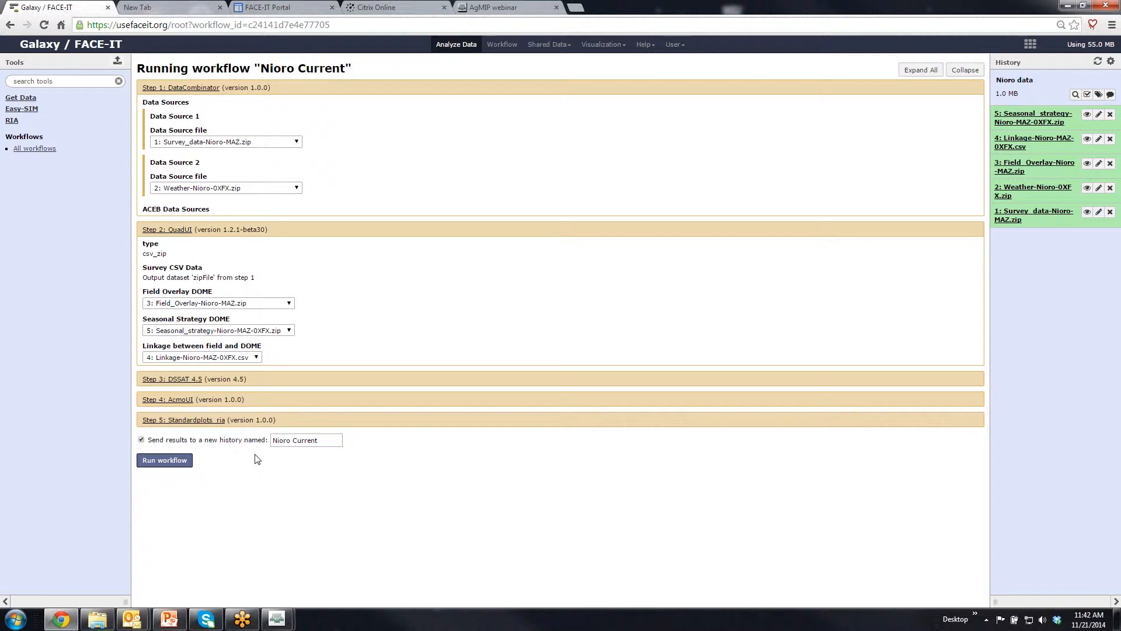
left_click(330, 440)
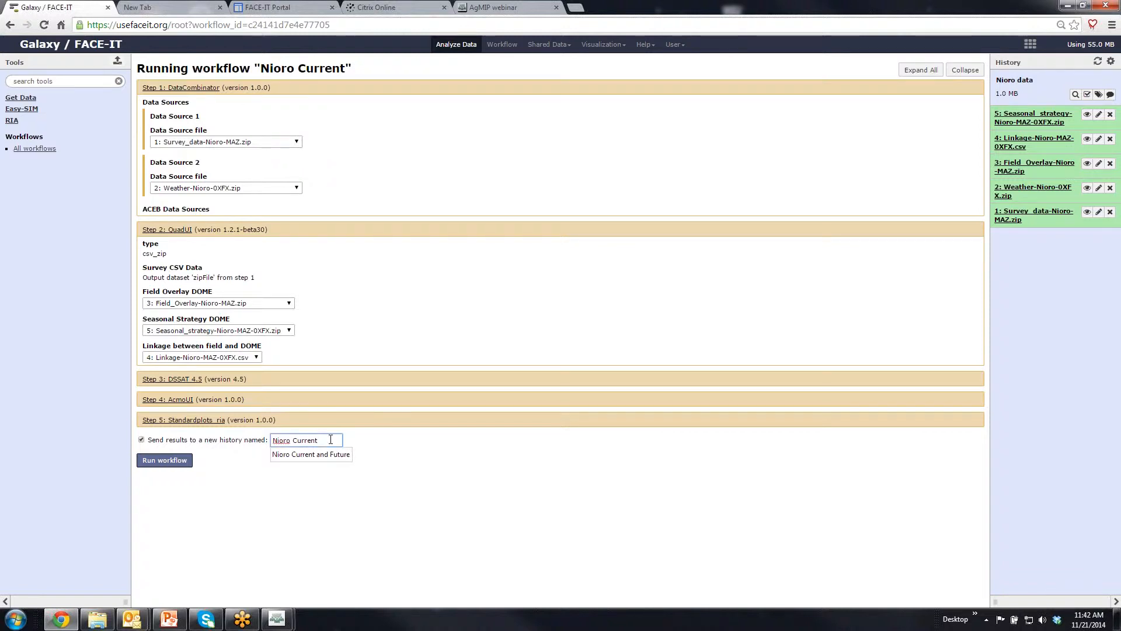
type("Result")
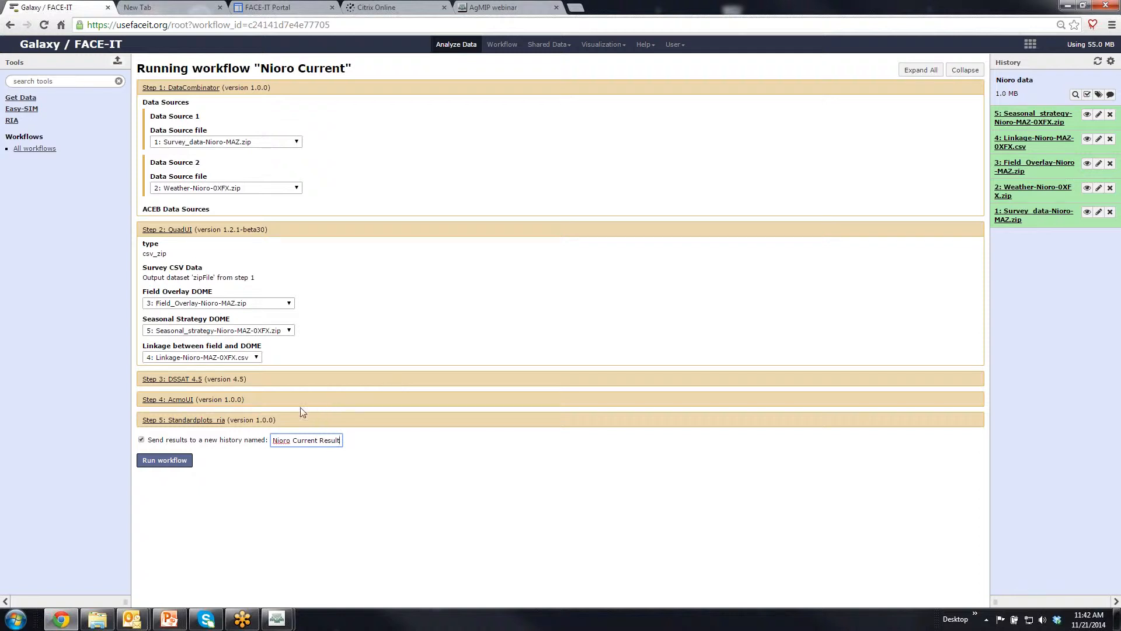
left_click(181, 460)
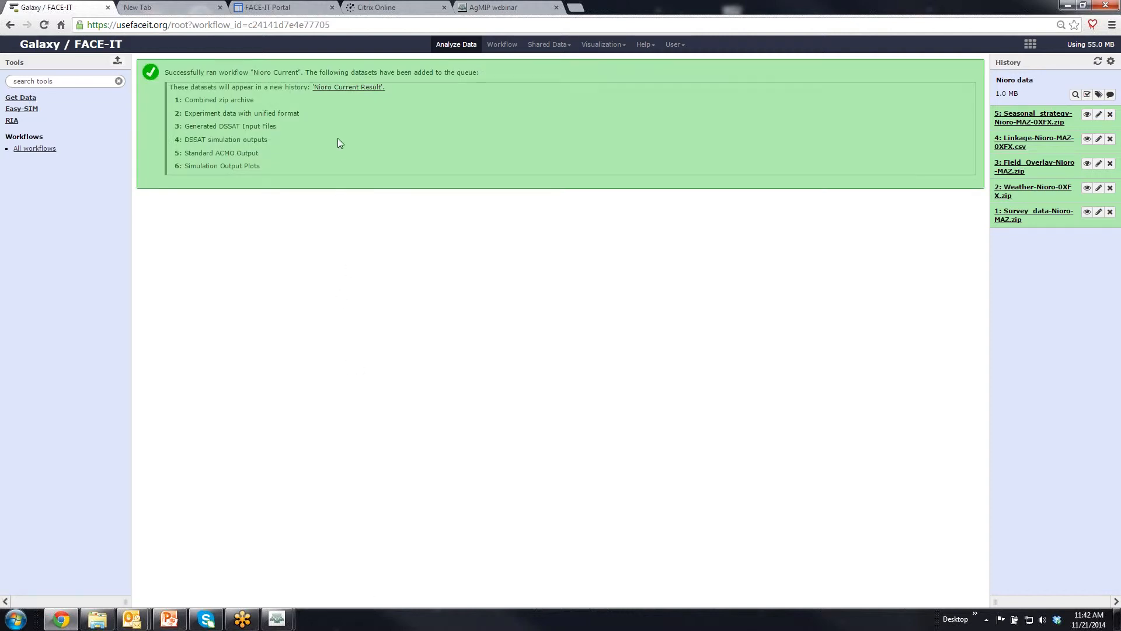
Step: Switch to the Nioro Current Result history, return to the original Galaxy page and refresh its history
left_click(349, 87)
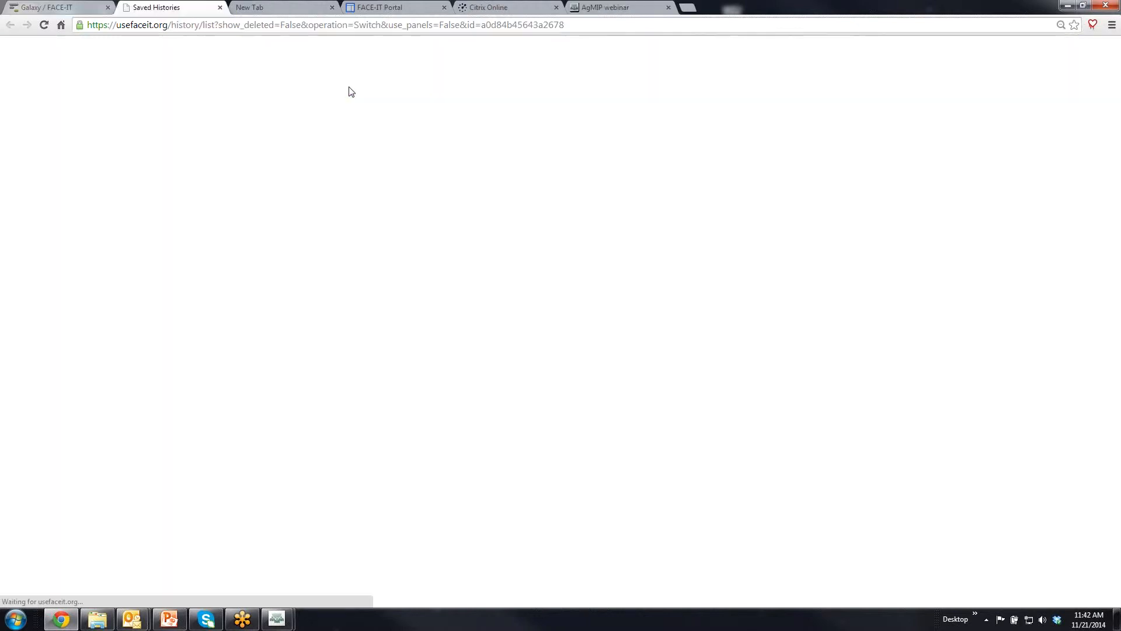
left_click(66, 8)
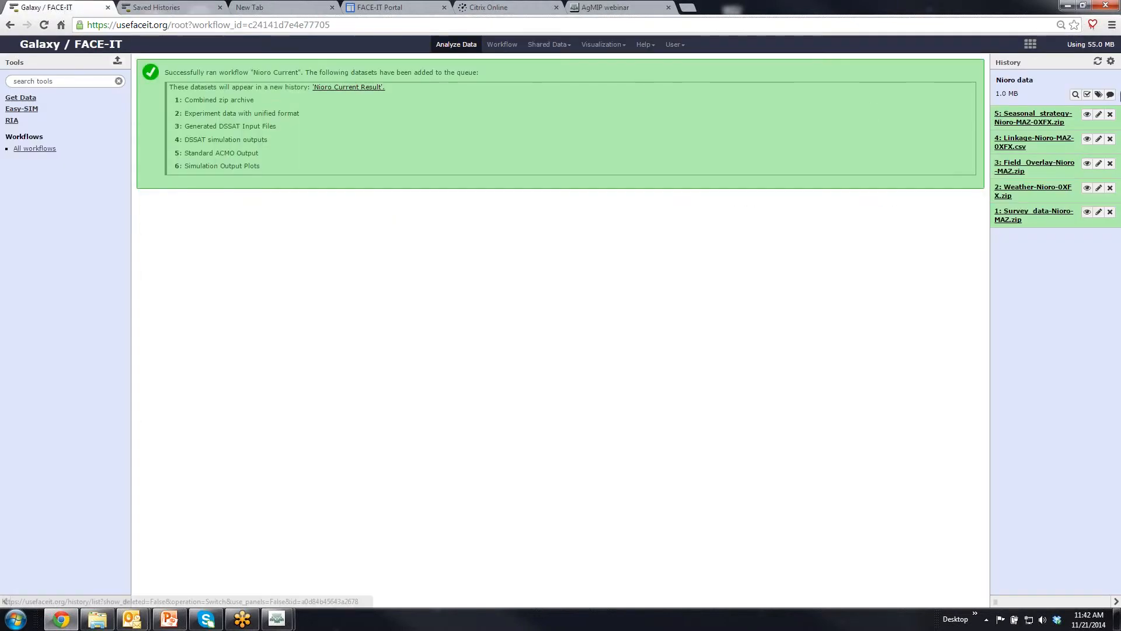
left_click(1100, 62)
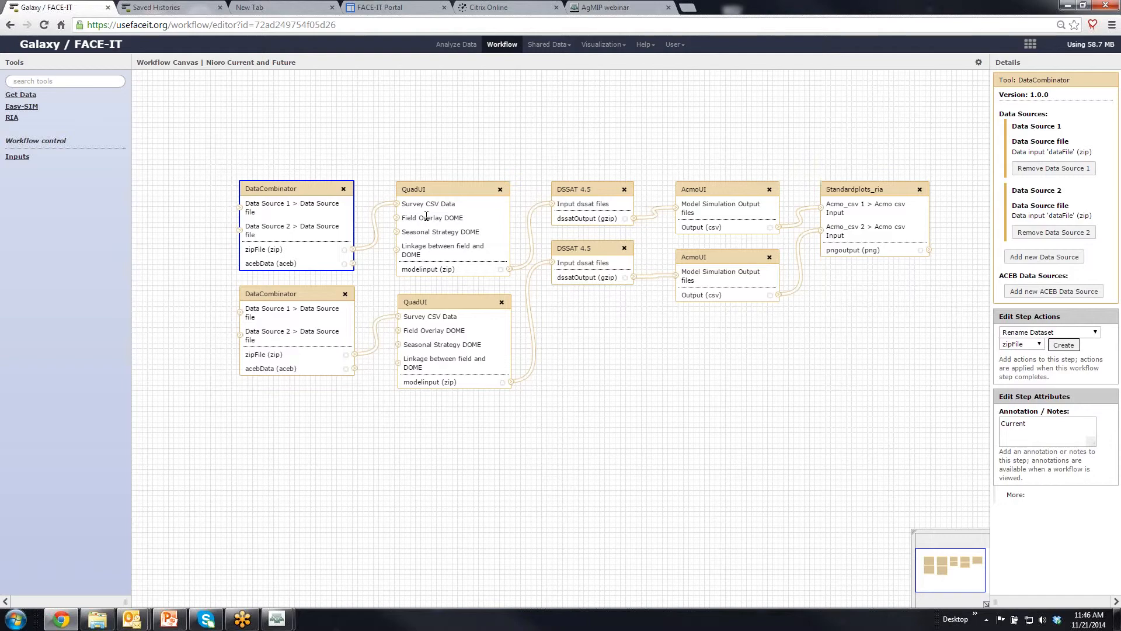
Step: Examine the annotations on the DataCombinator and QuadUI steps of the Nioro Current and Future workflow
left_click(1048, 432)
left_click(296, 294)
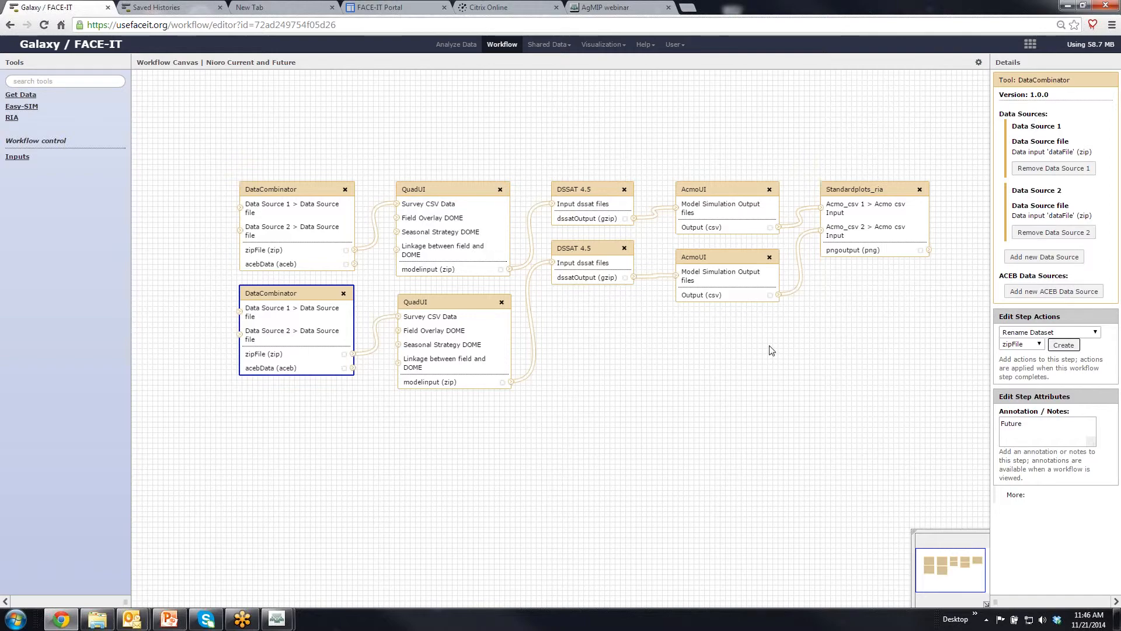
double_click(1011, 424)
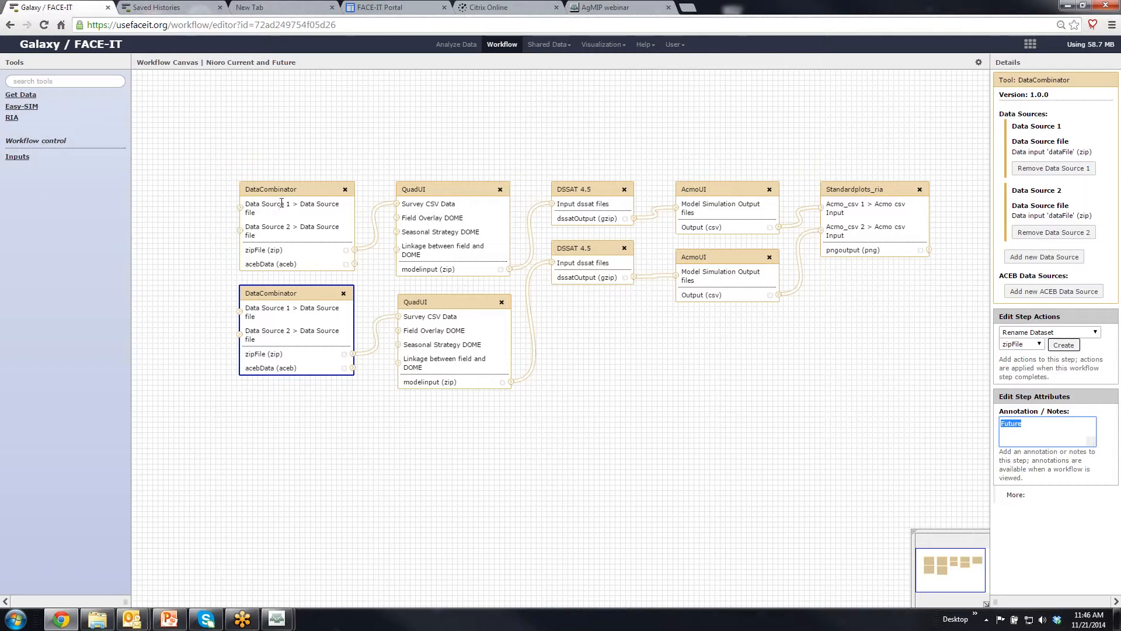
left_click(302, 266)
left_click(432, 194)
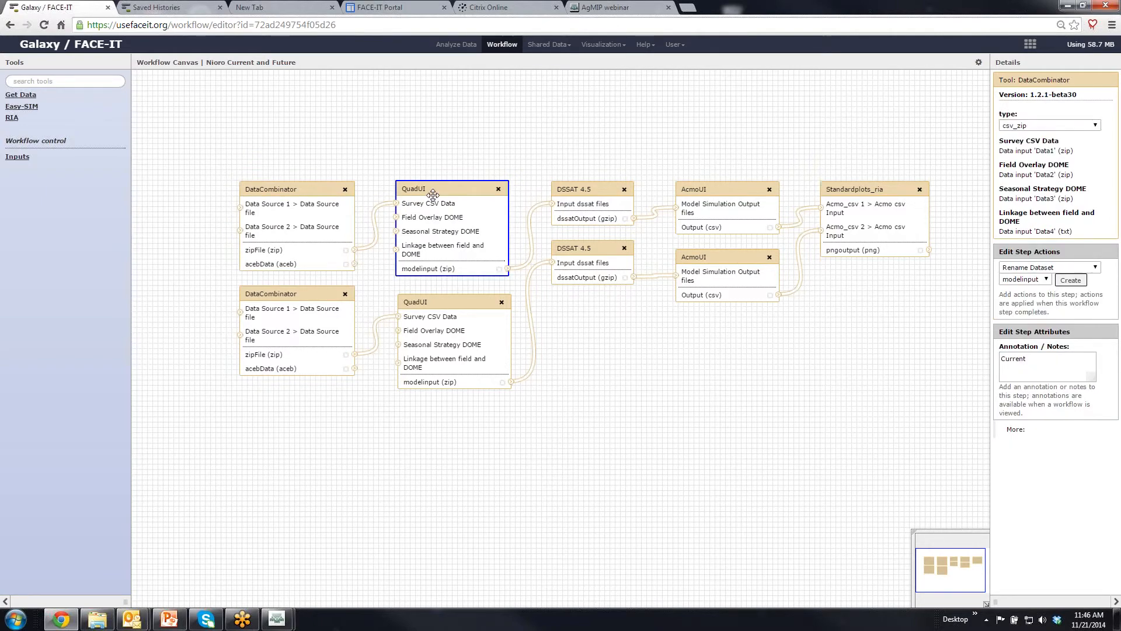
left_click(282, 202)
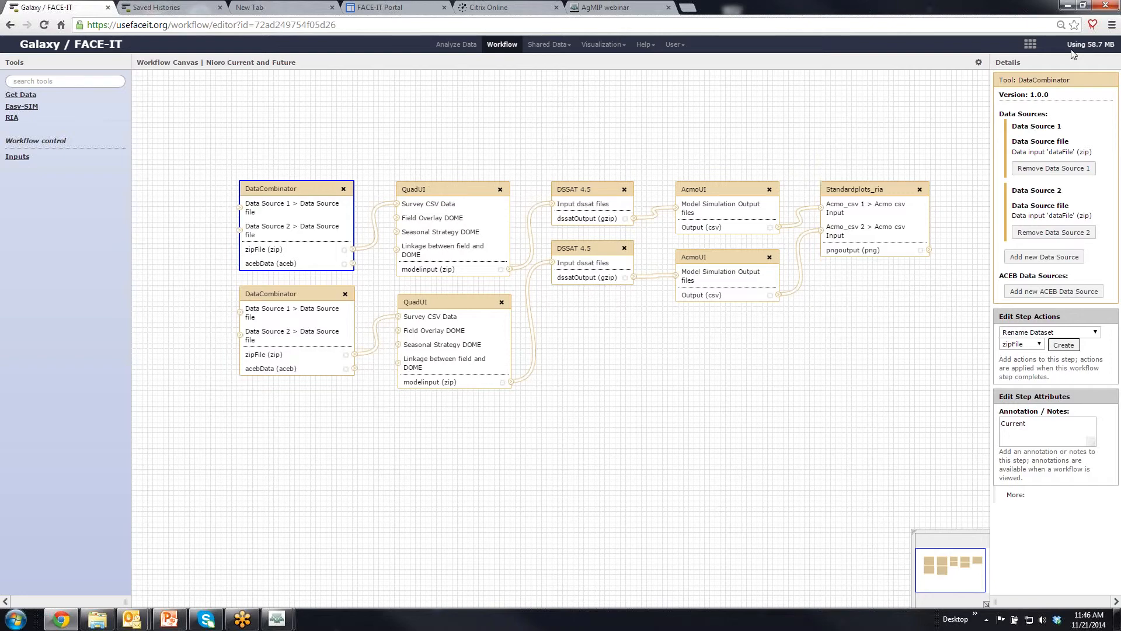
Step: Open the run form for the Nioro Current and Future workflow, leaving the editor without saving
left_click(978, 63)
left_click(982, 92)
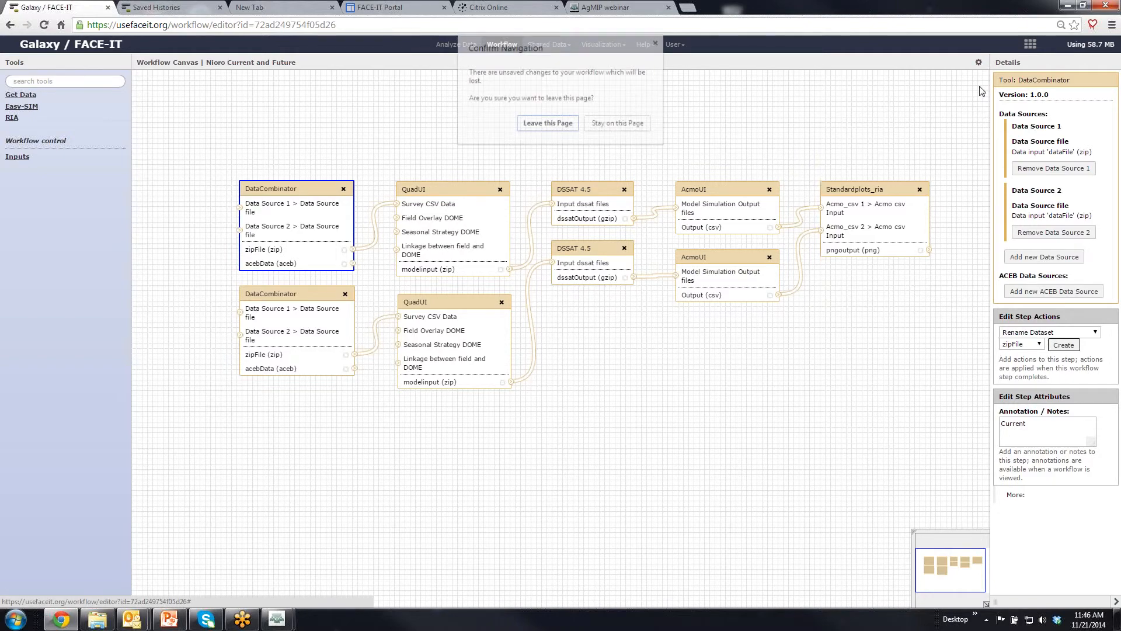
left_click(535, 122)
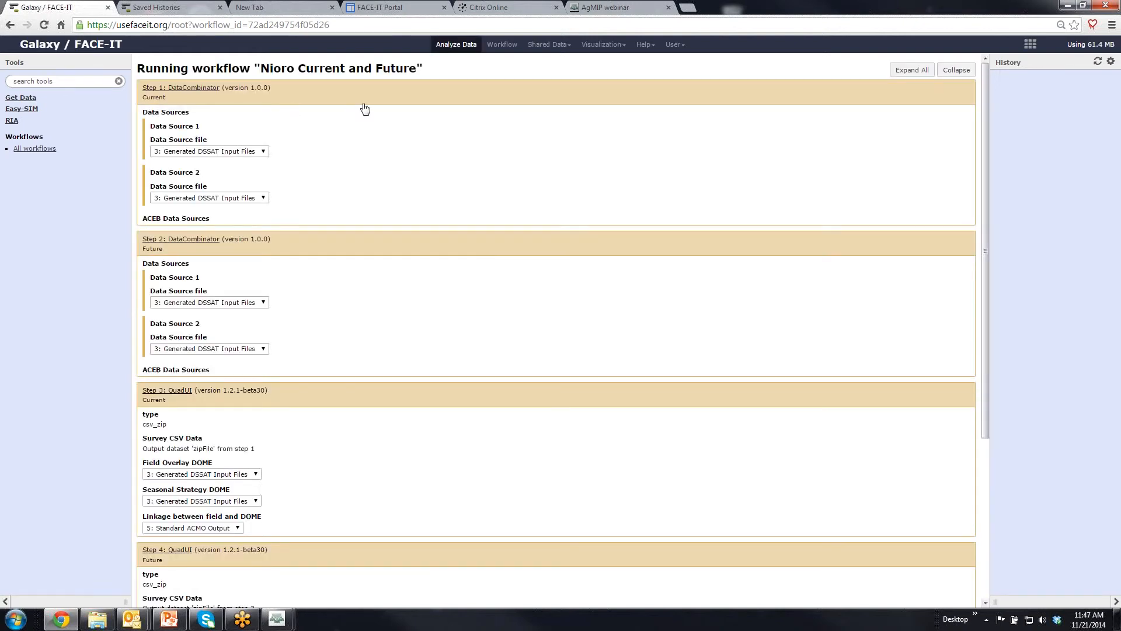
Step: Return to data analysis and view the Simulation Output Plots dataset in the Nioro Current Result history
left_click(468, 46)
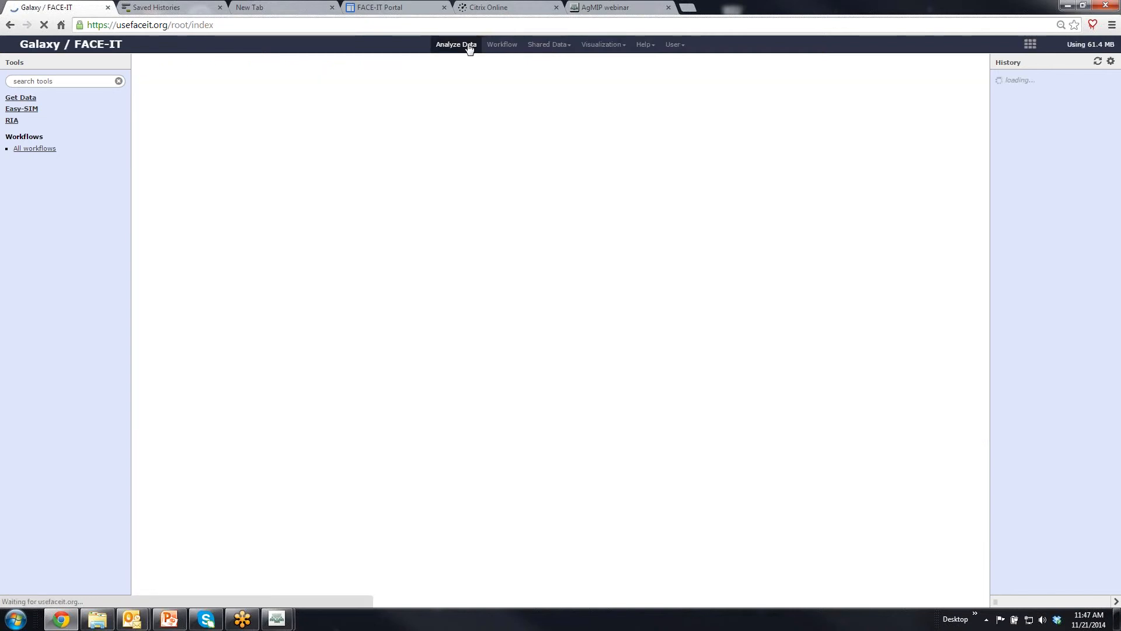
left_click(1086, 114)
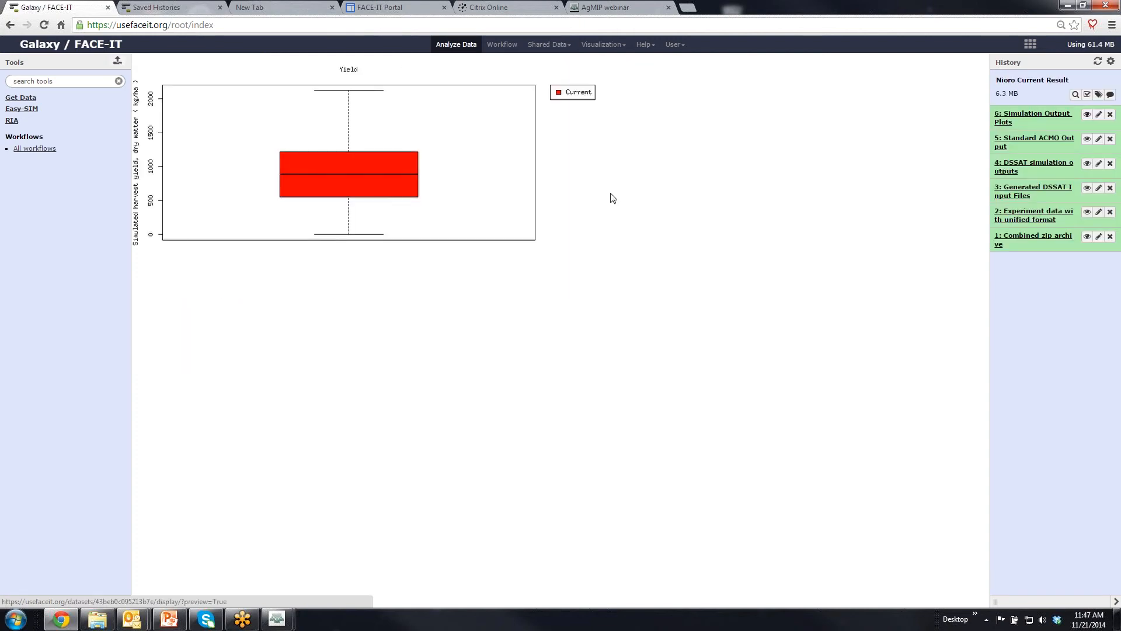